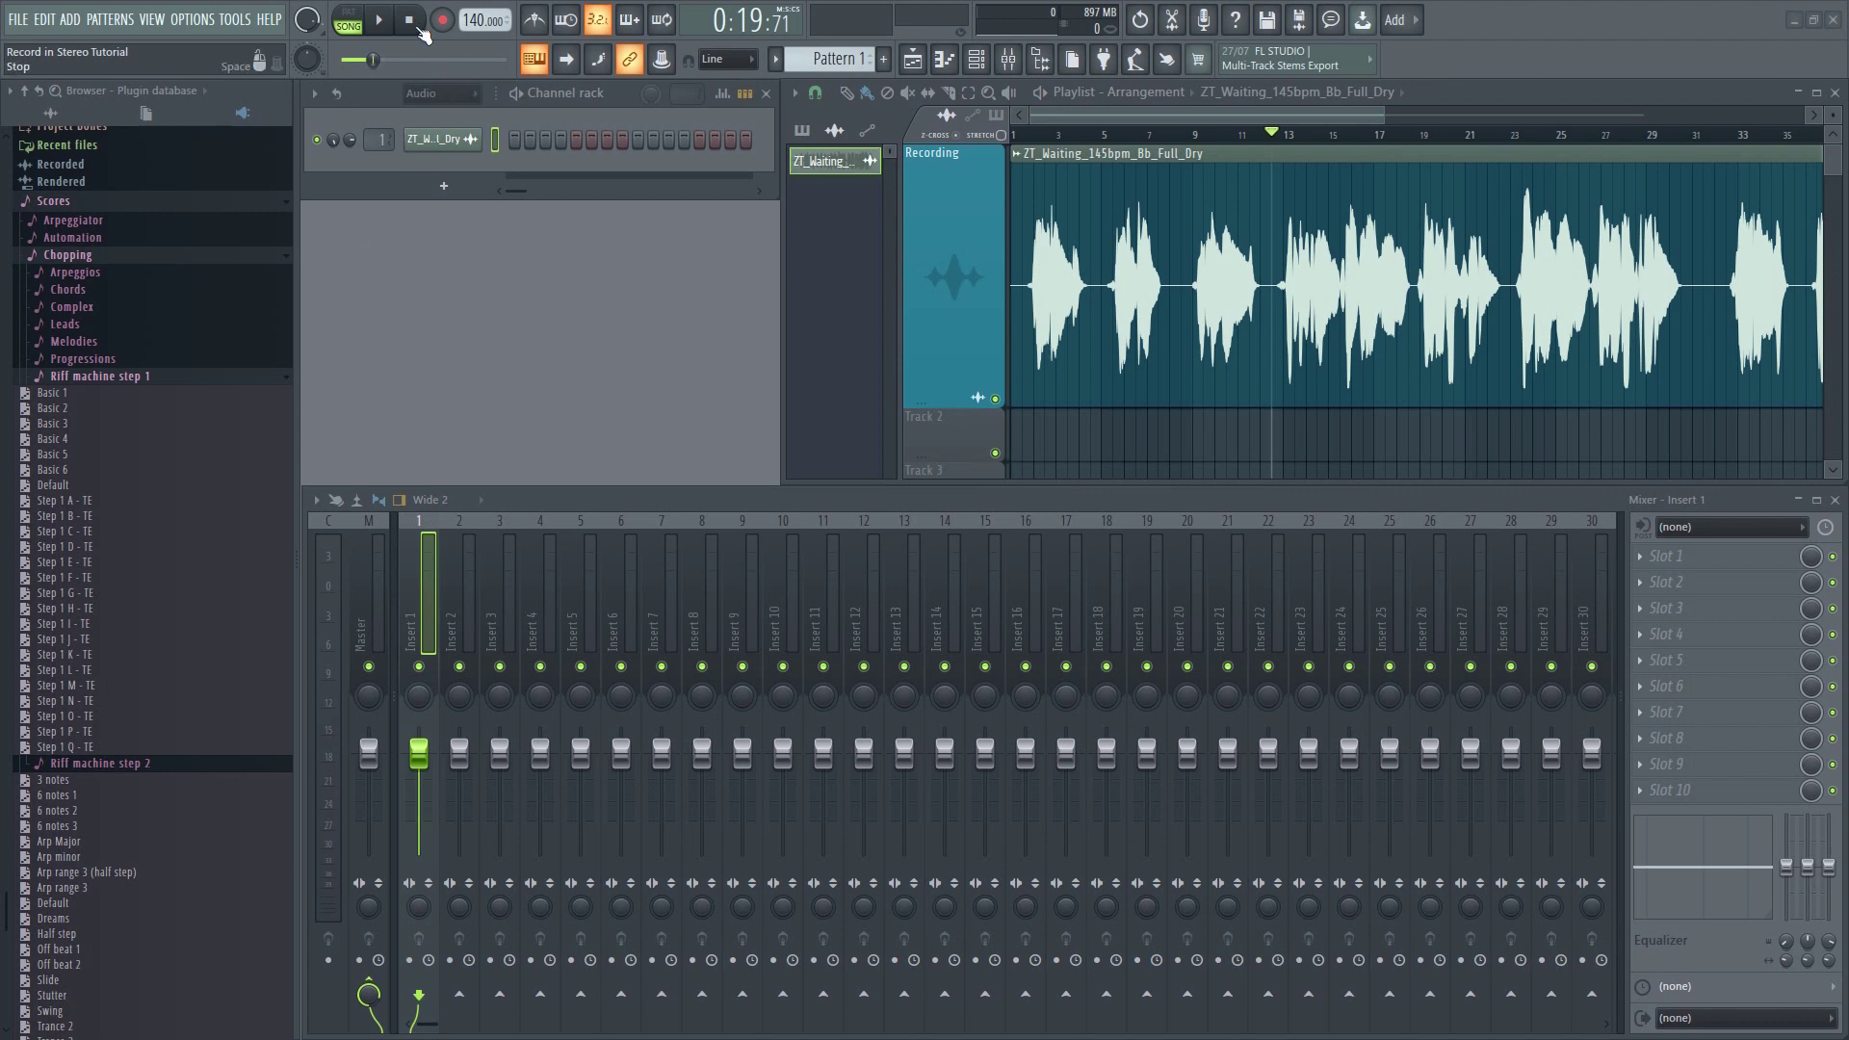
Start playback of the dry vocal recording from the transport bar
click(382, 22)
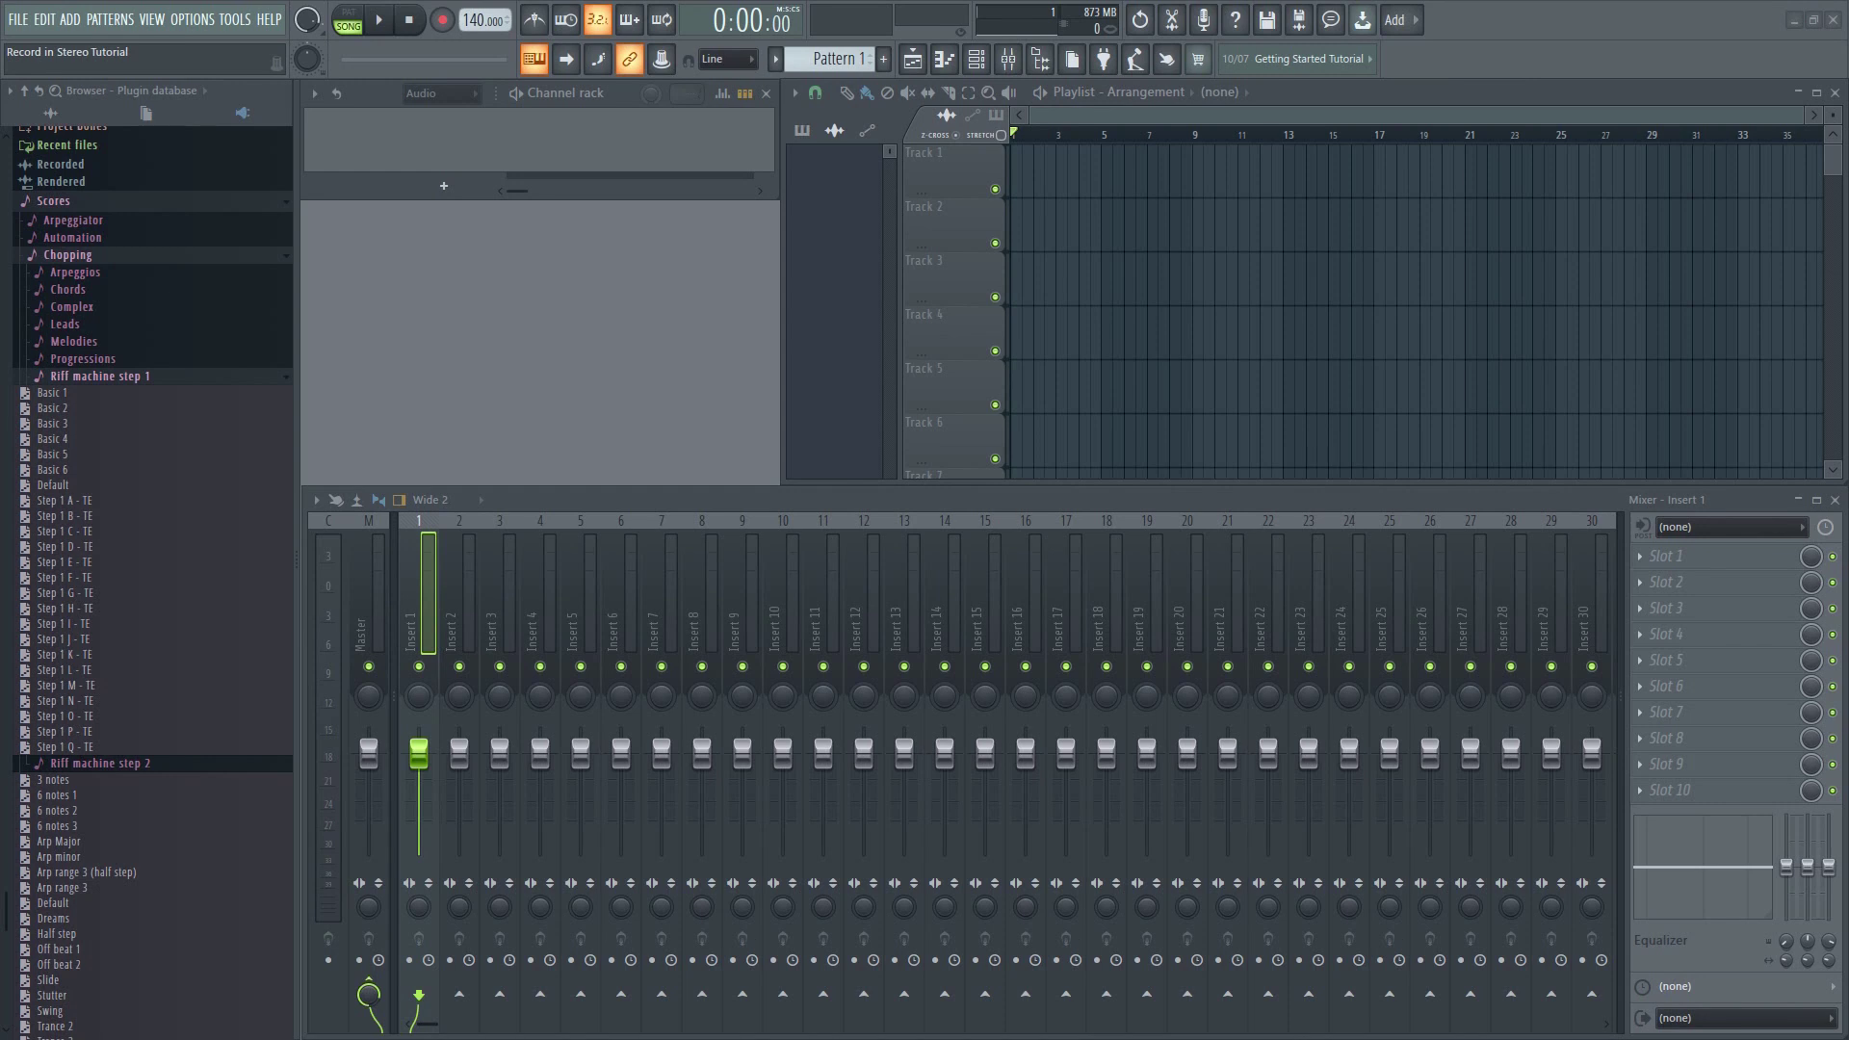
Feed mono input Pro14-005899 IP 2 into Insert 1, after briefly trying a stereo pair
click(1719, 533)
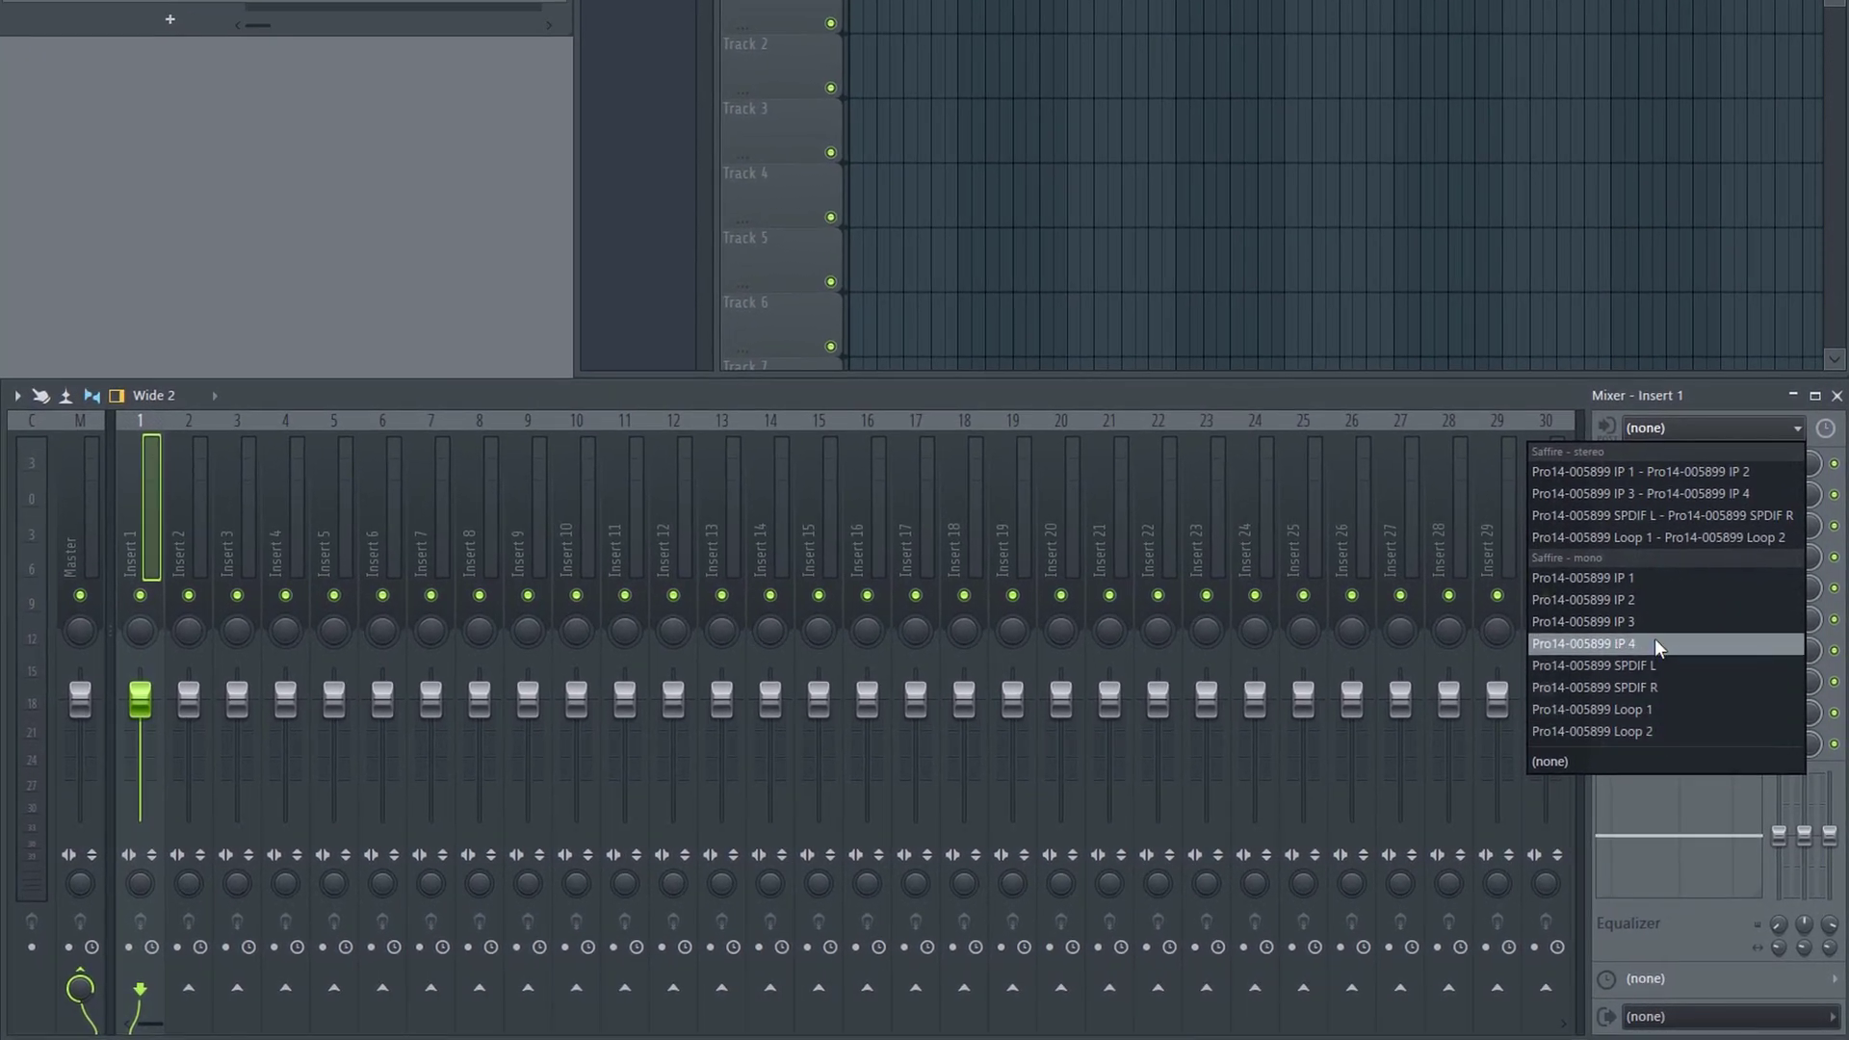
click(1654, 605)
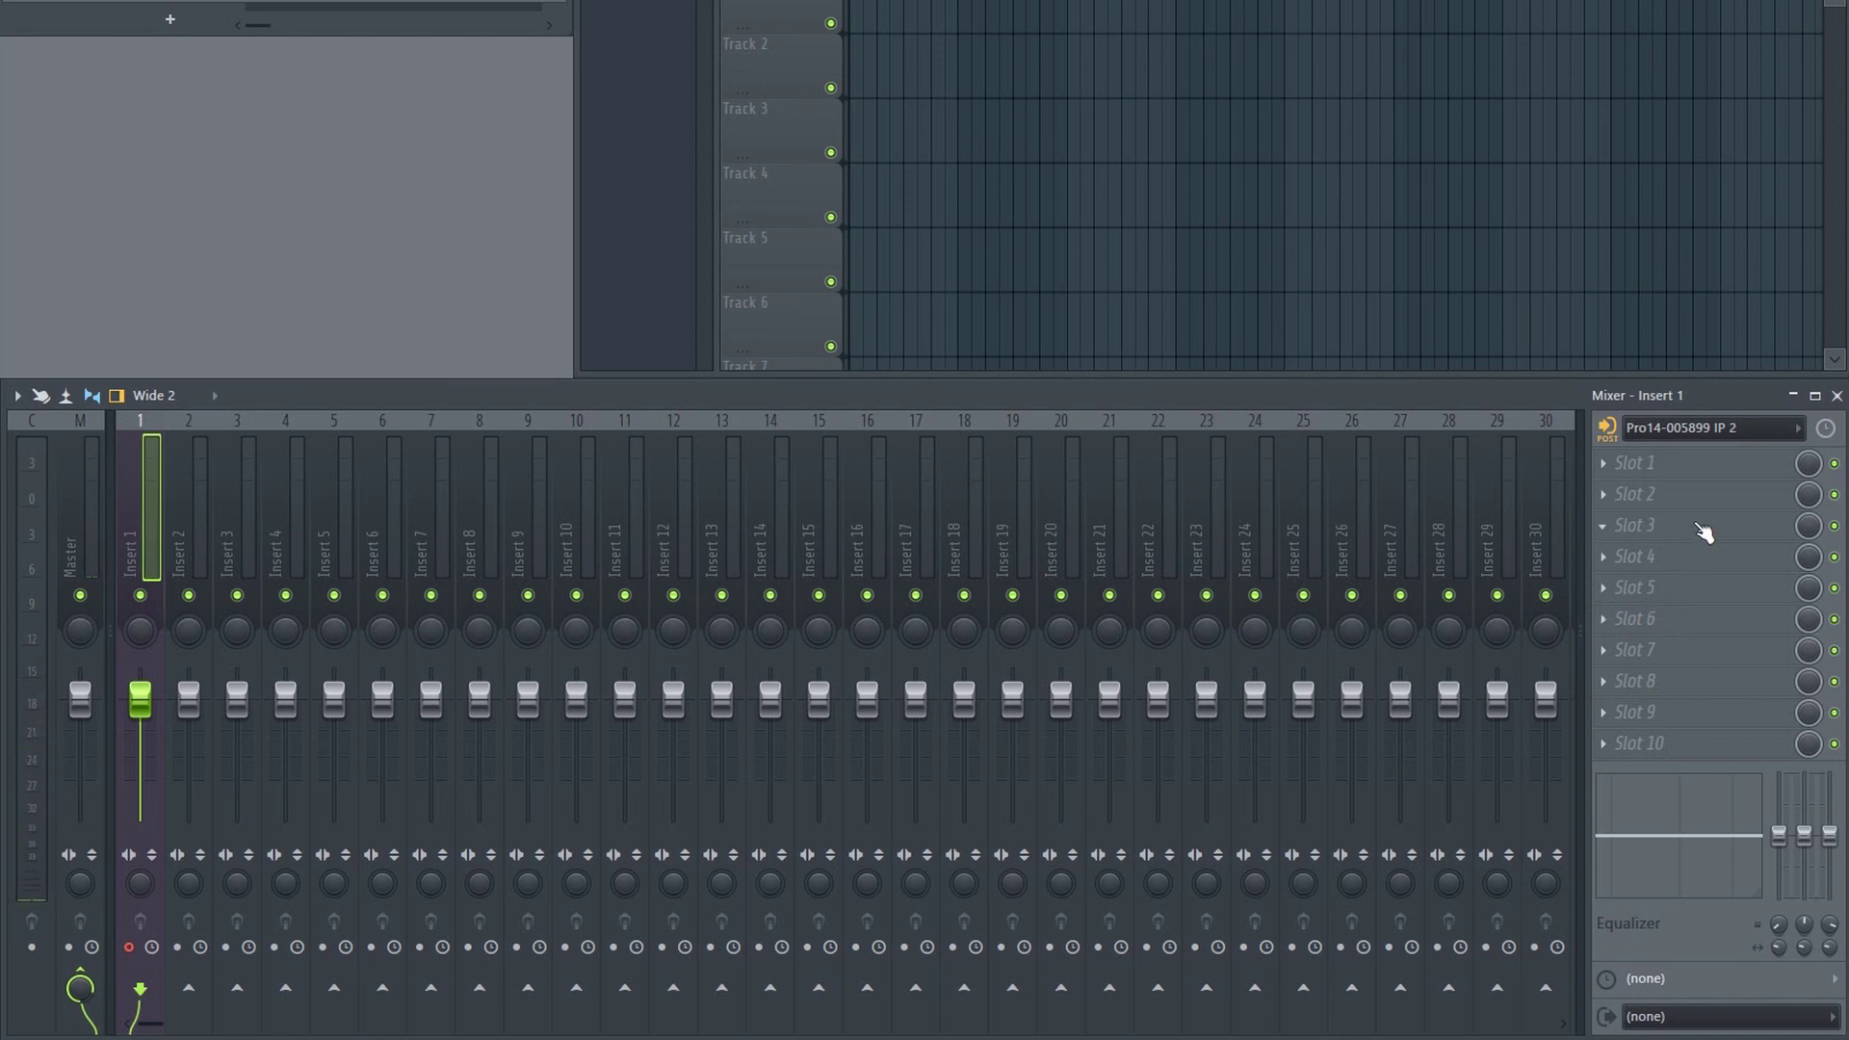
click(1727, 433)
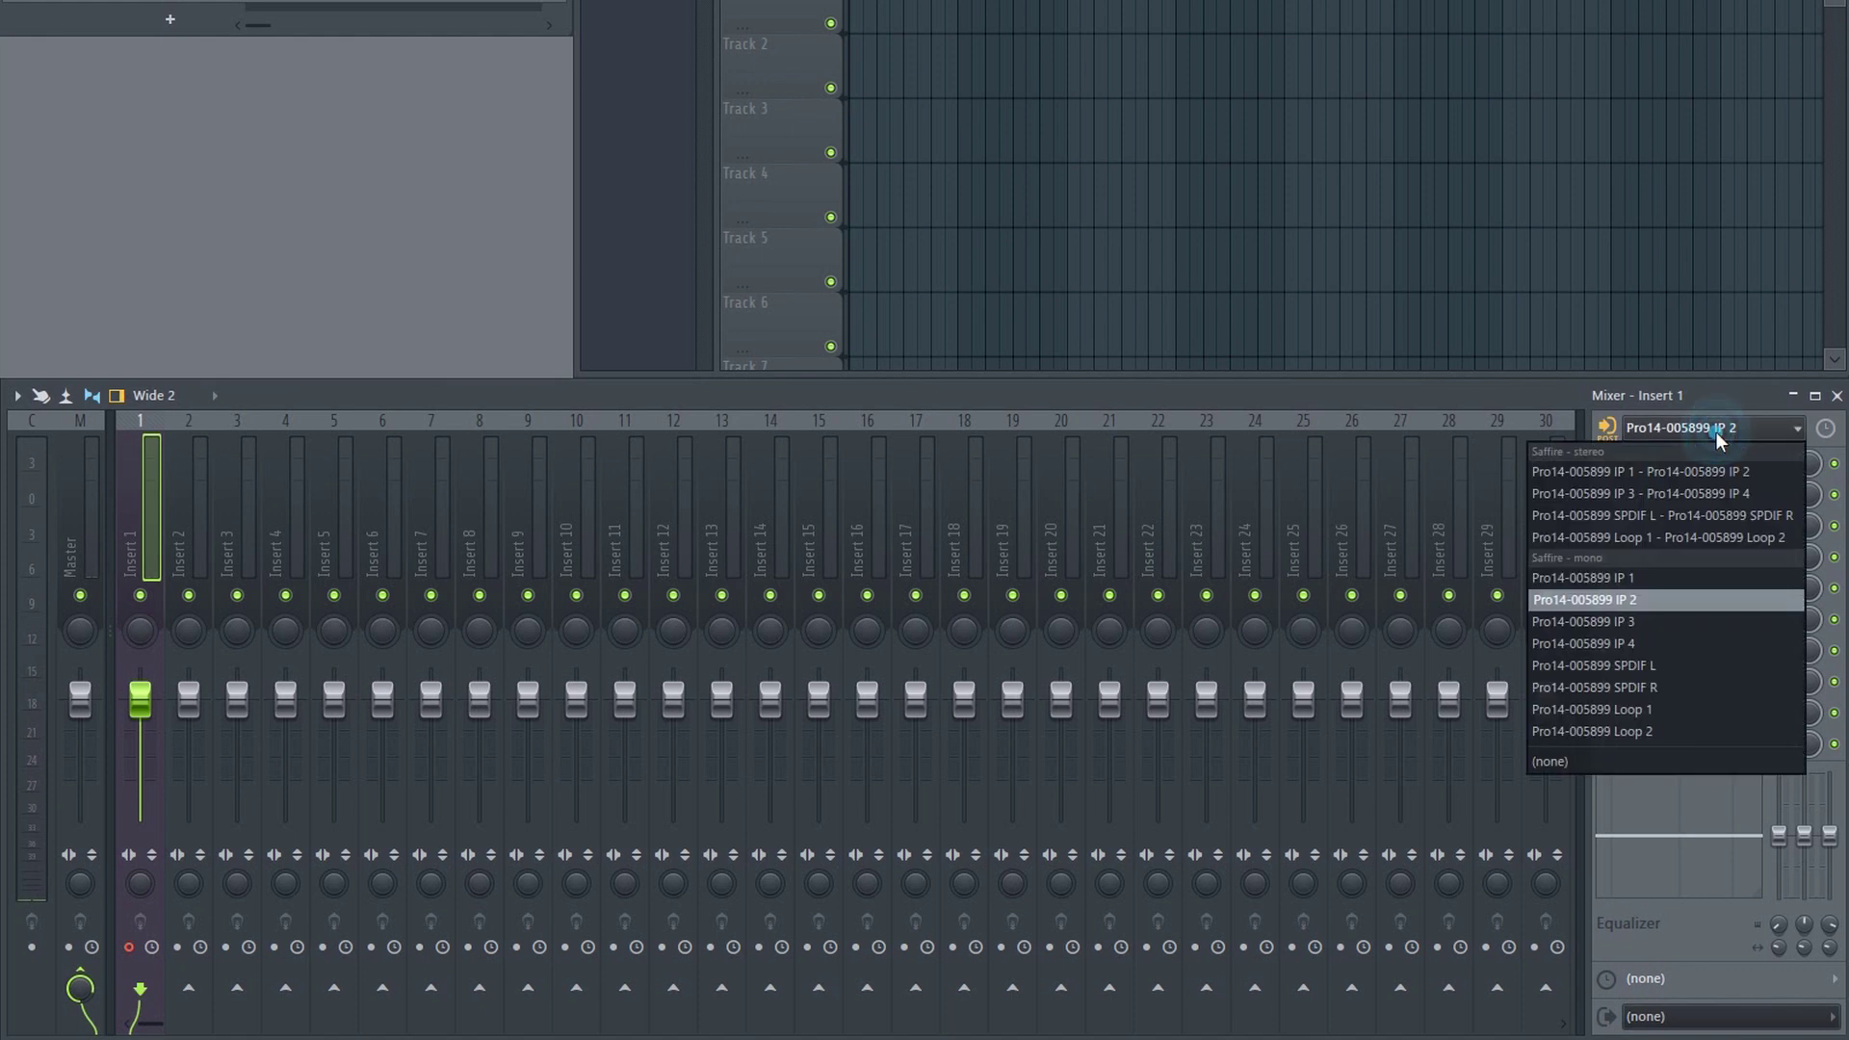
click(1712, 472)
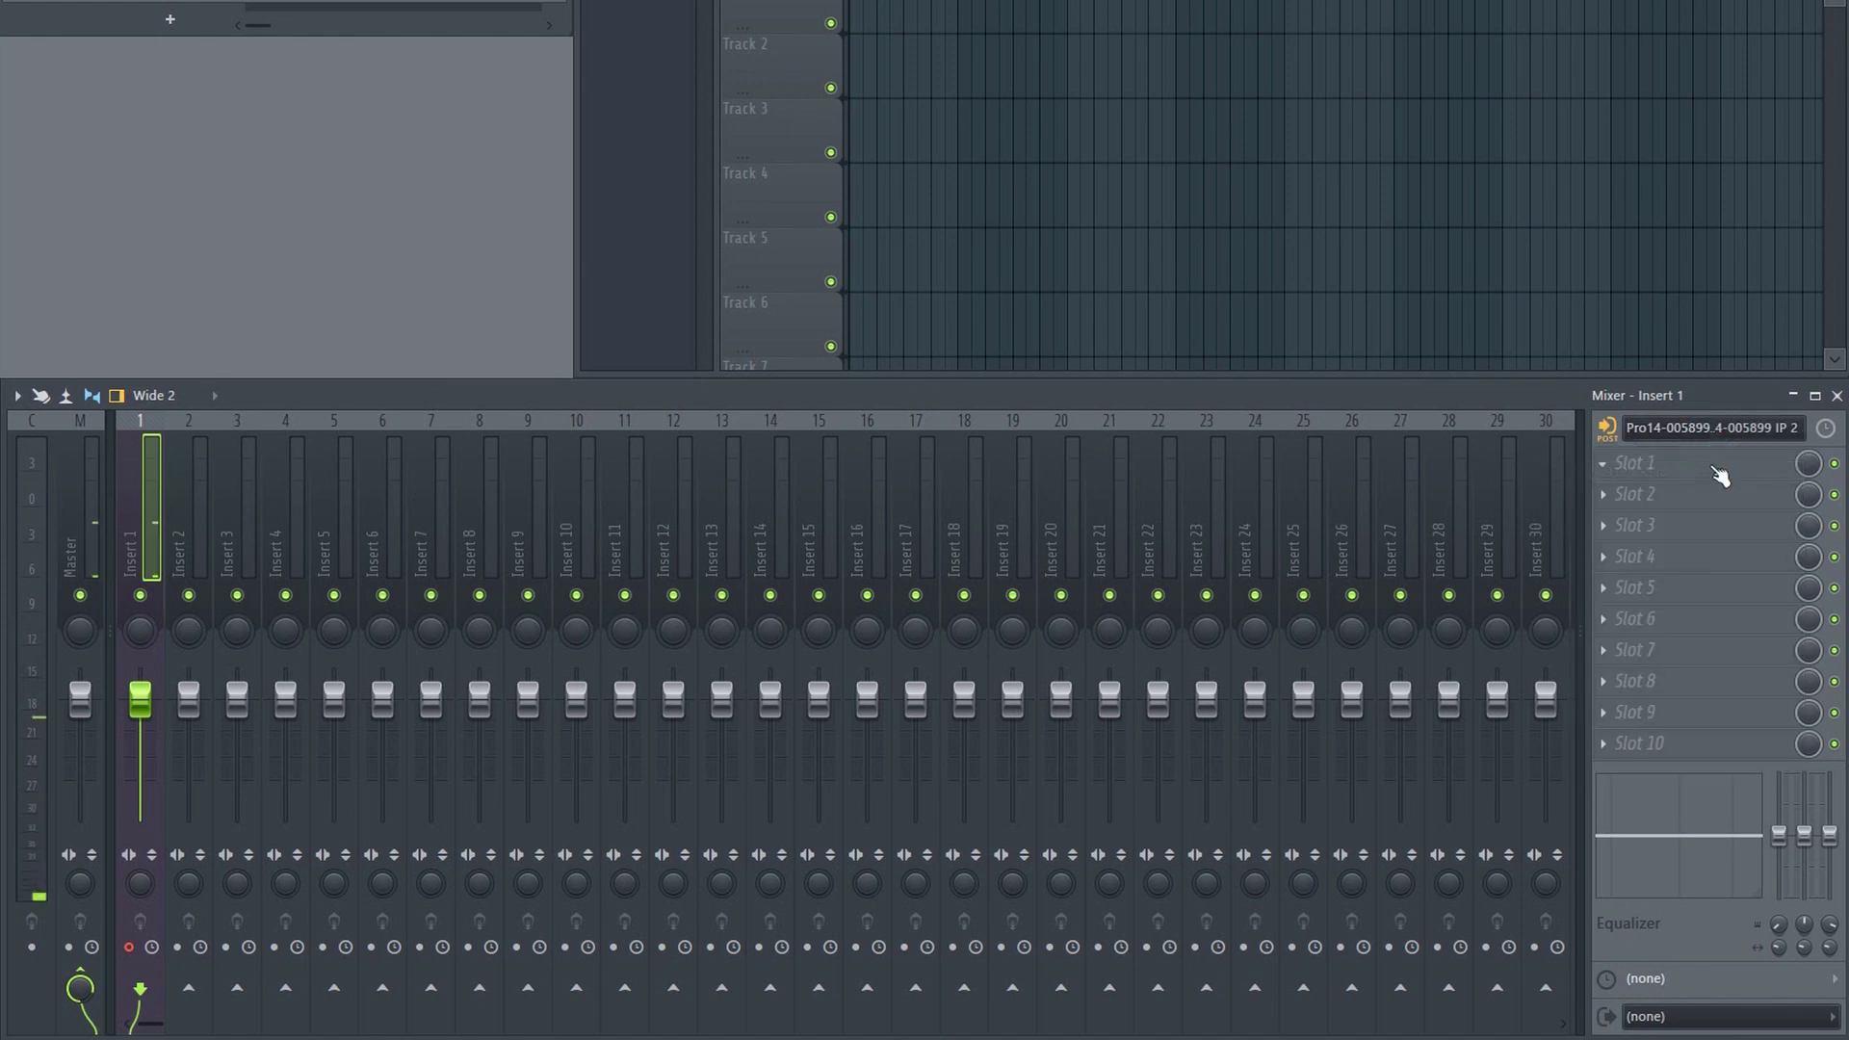
click(1663, 428)
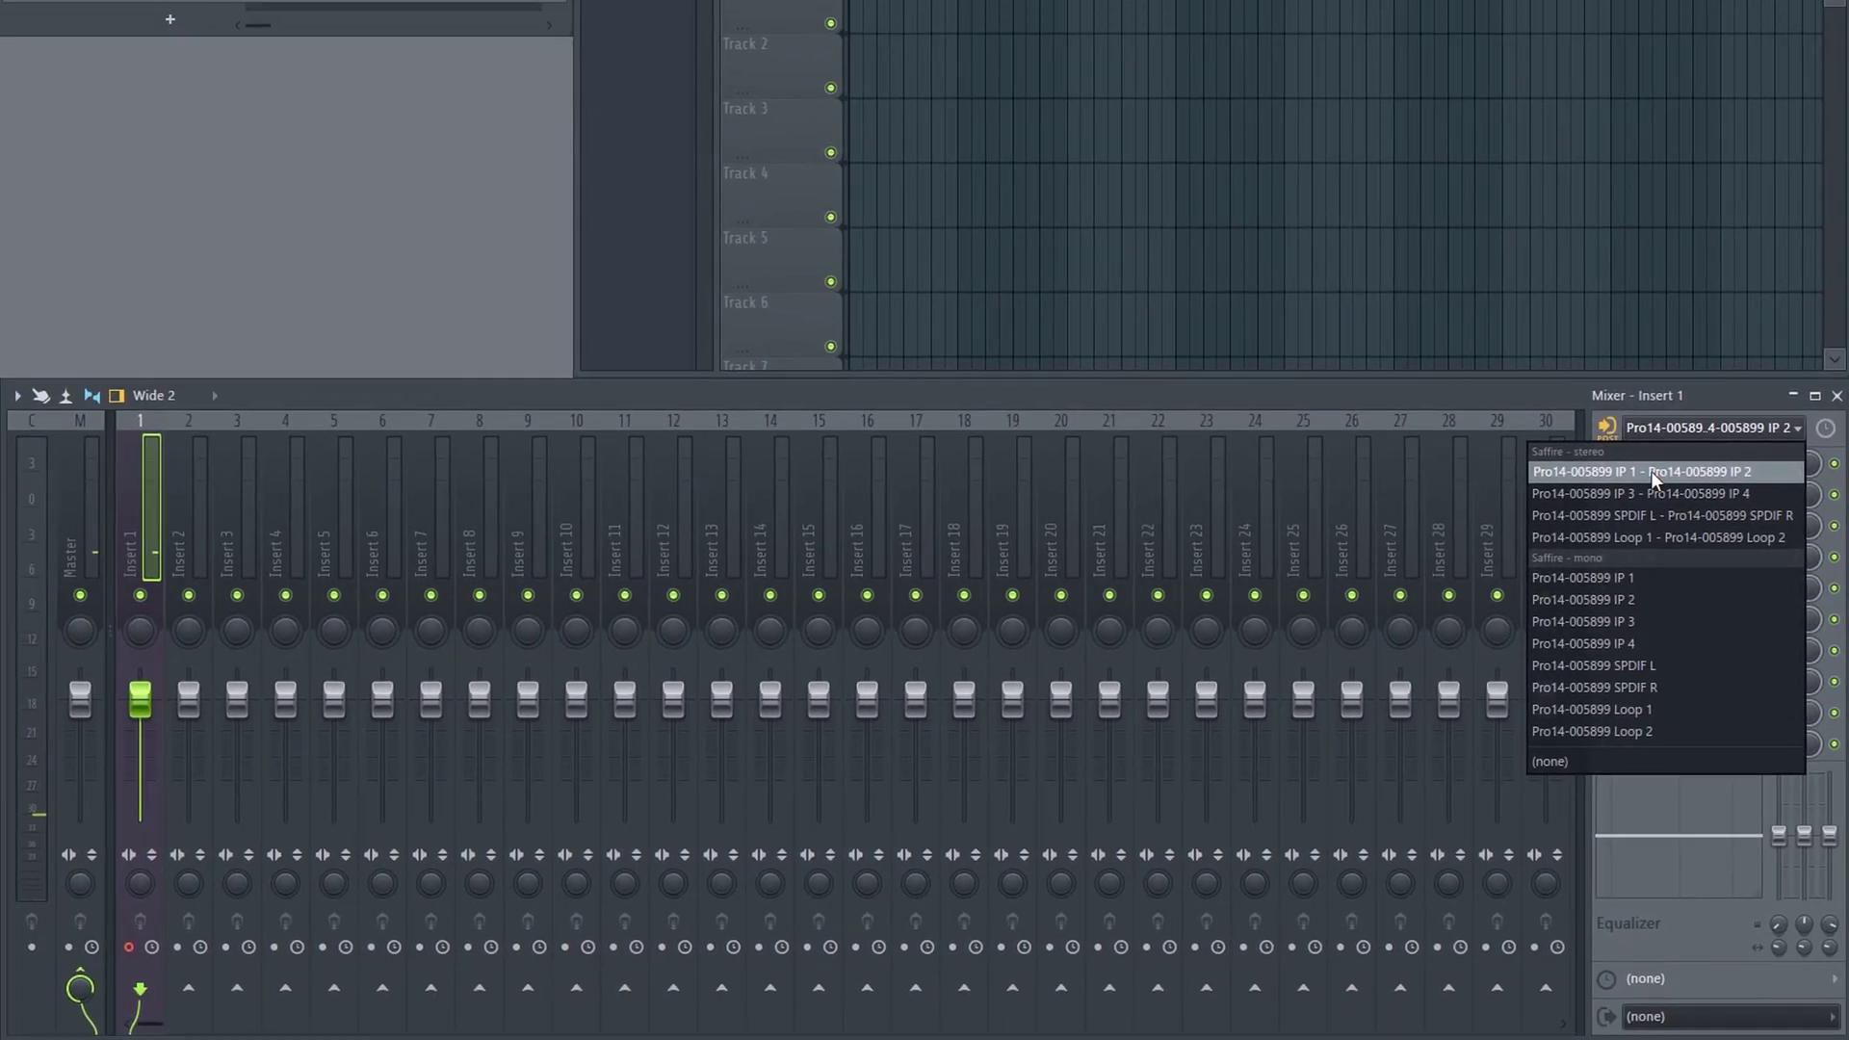
click(1685, 597)
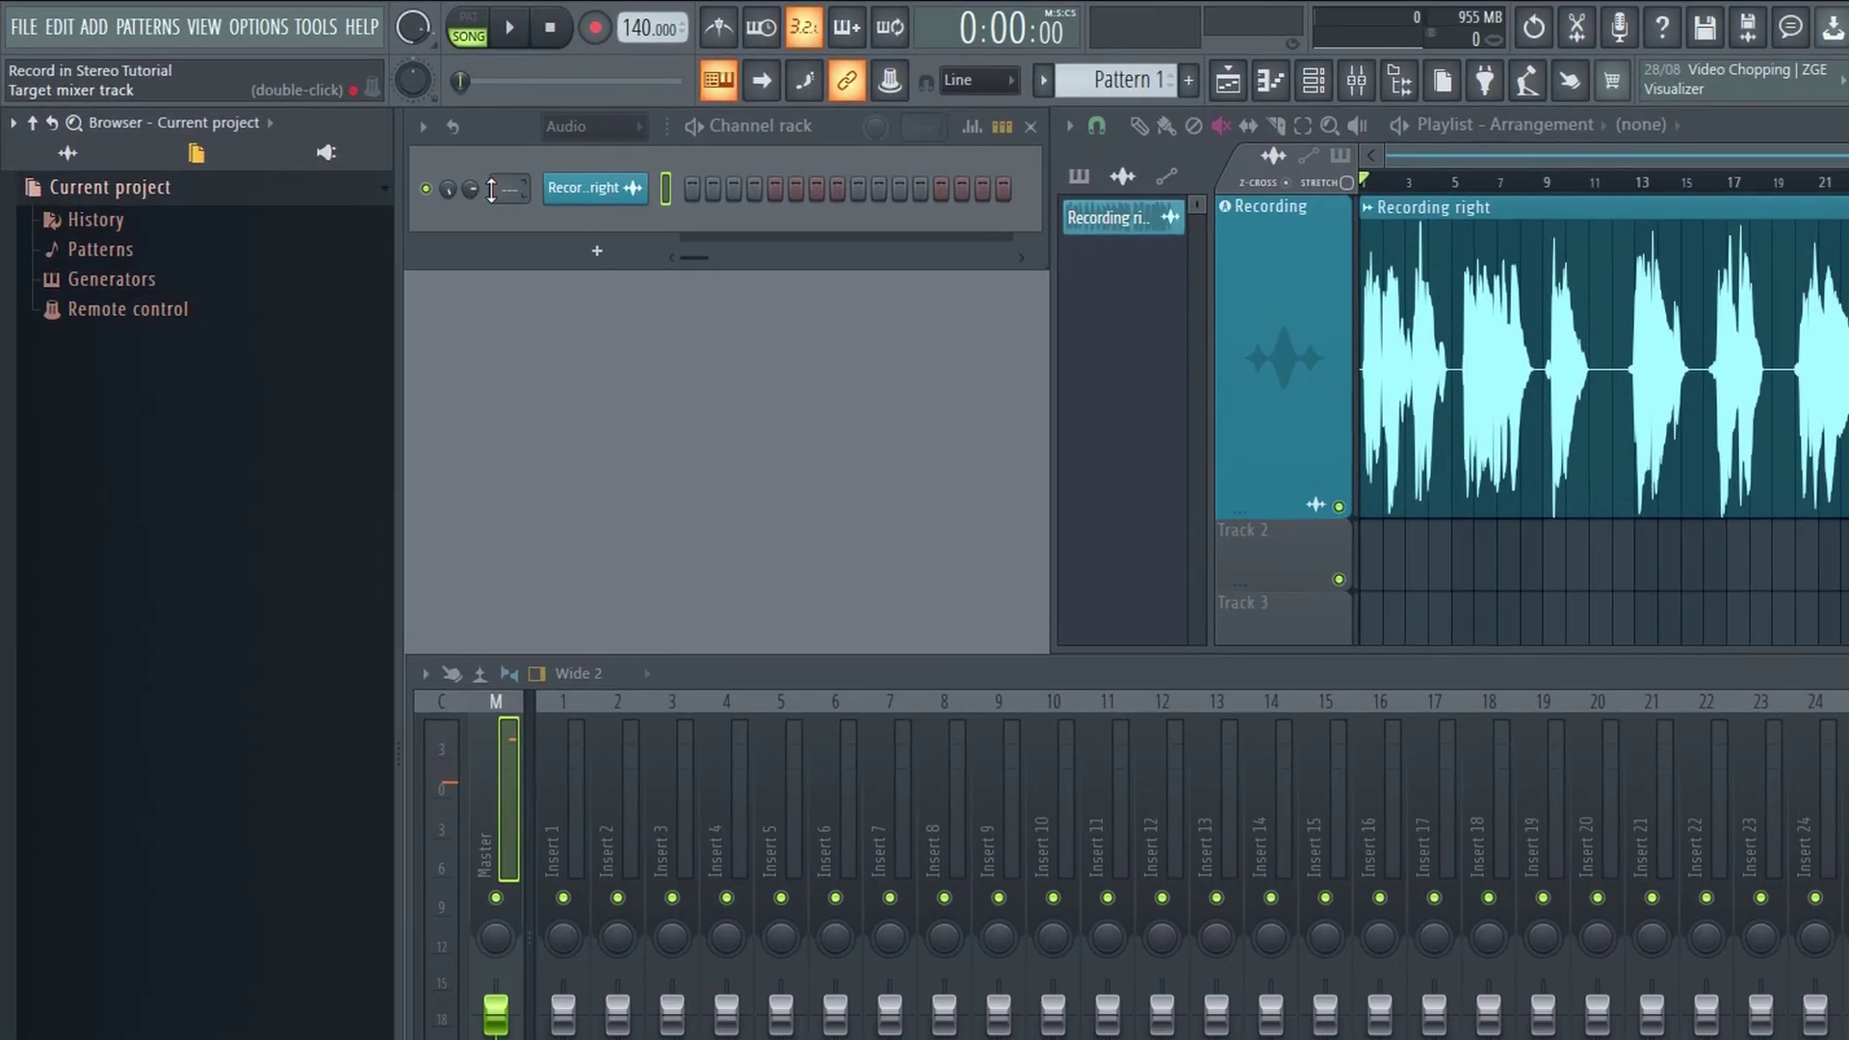
Route the recording channel to Insert 1 and turn its stereo separation toward merged during playback
drag(492, 189, 491, 181)
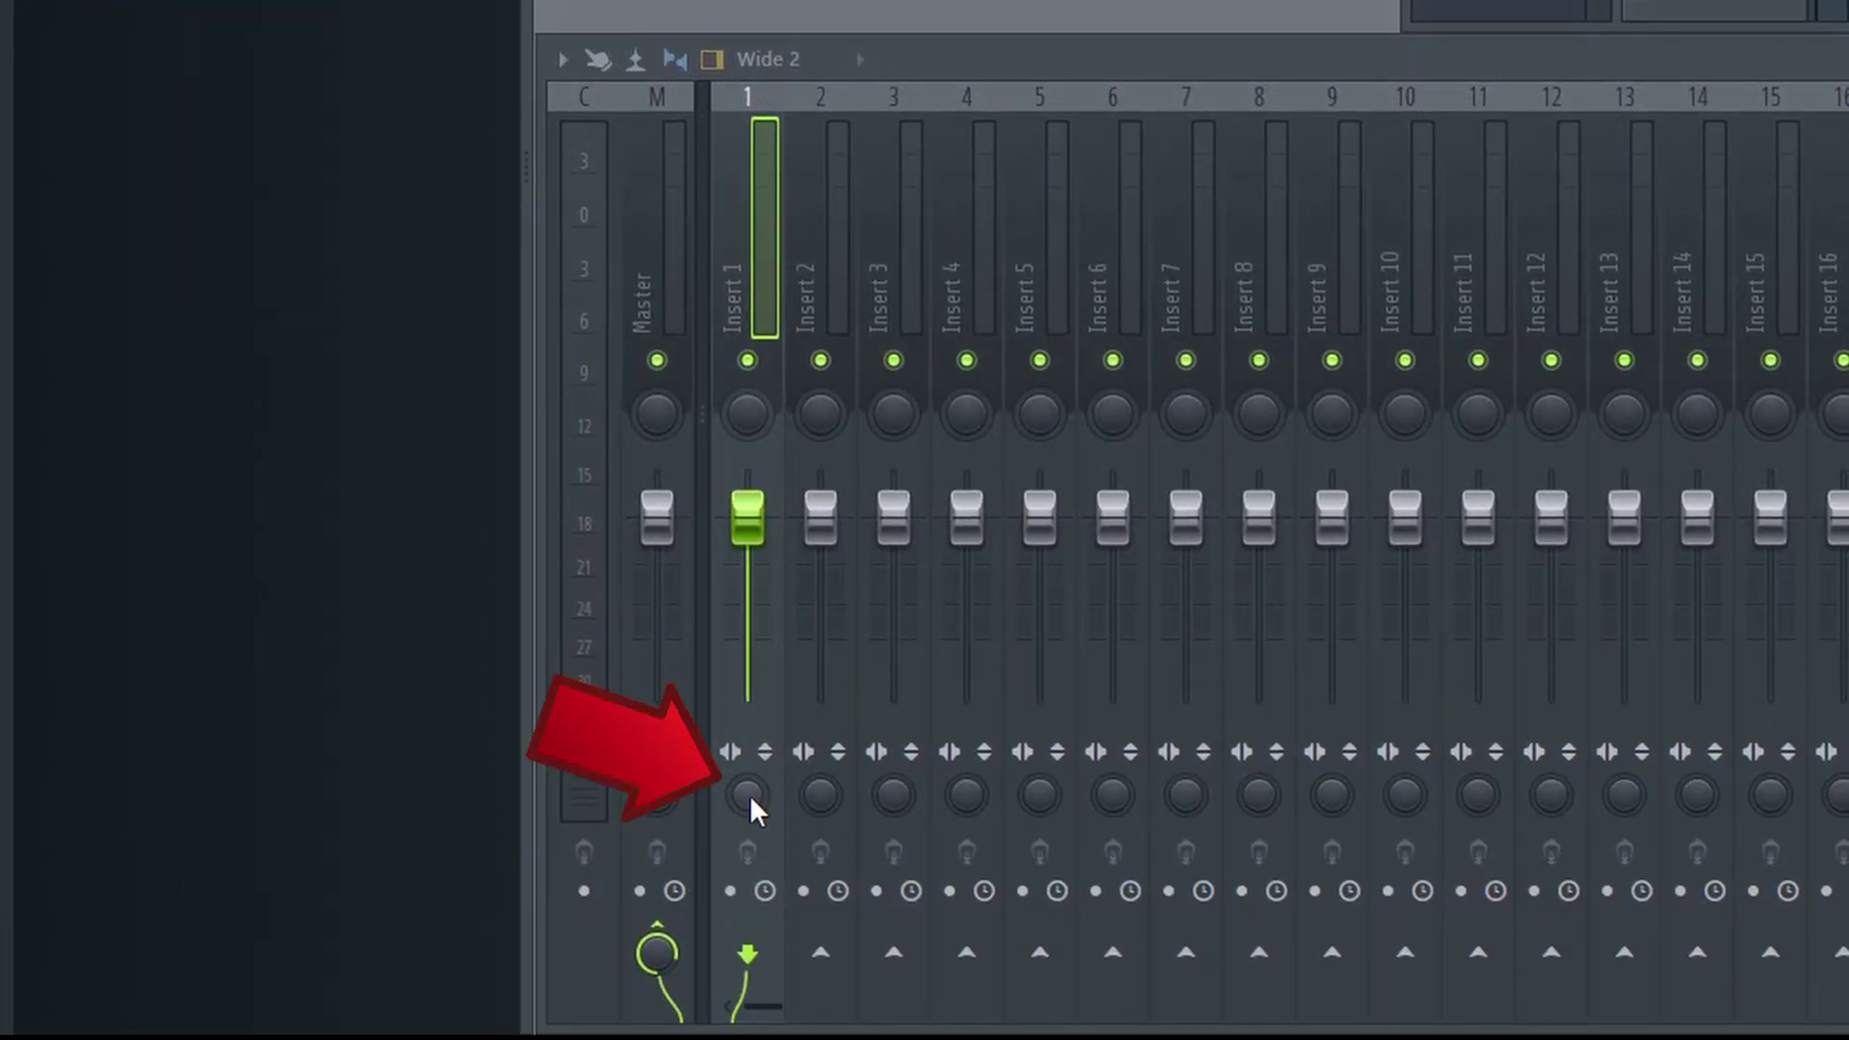
drag(750, 795, 751, 738)
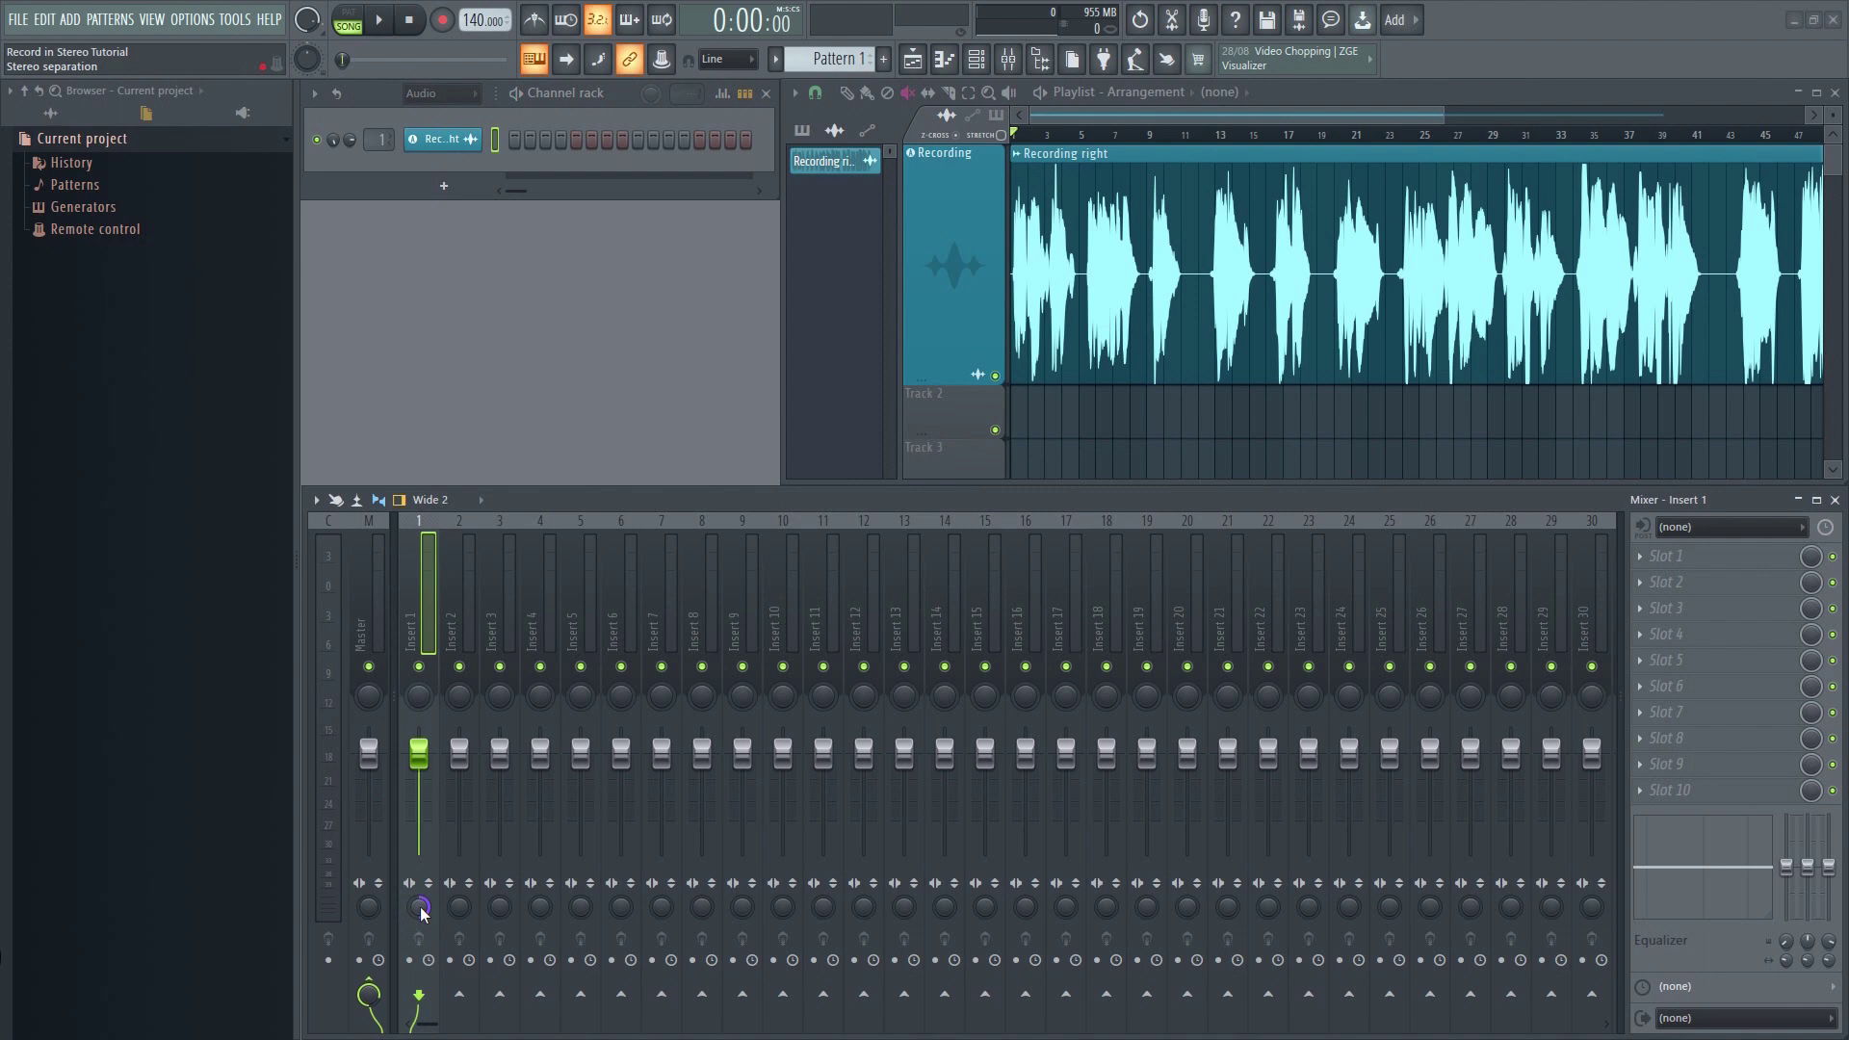
key(space)
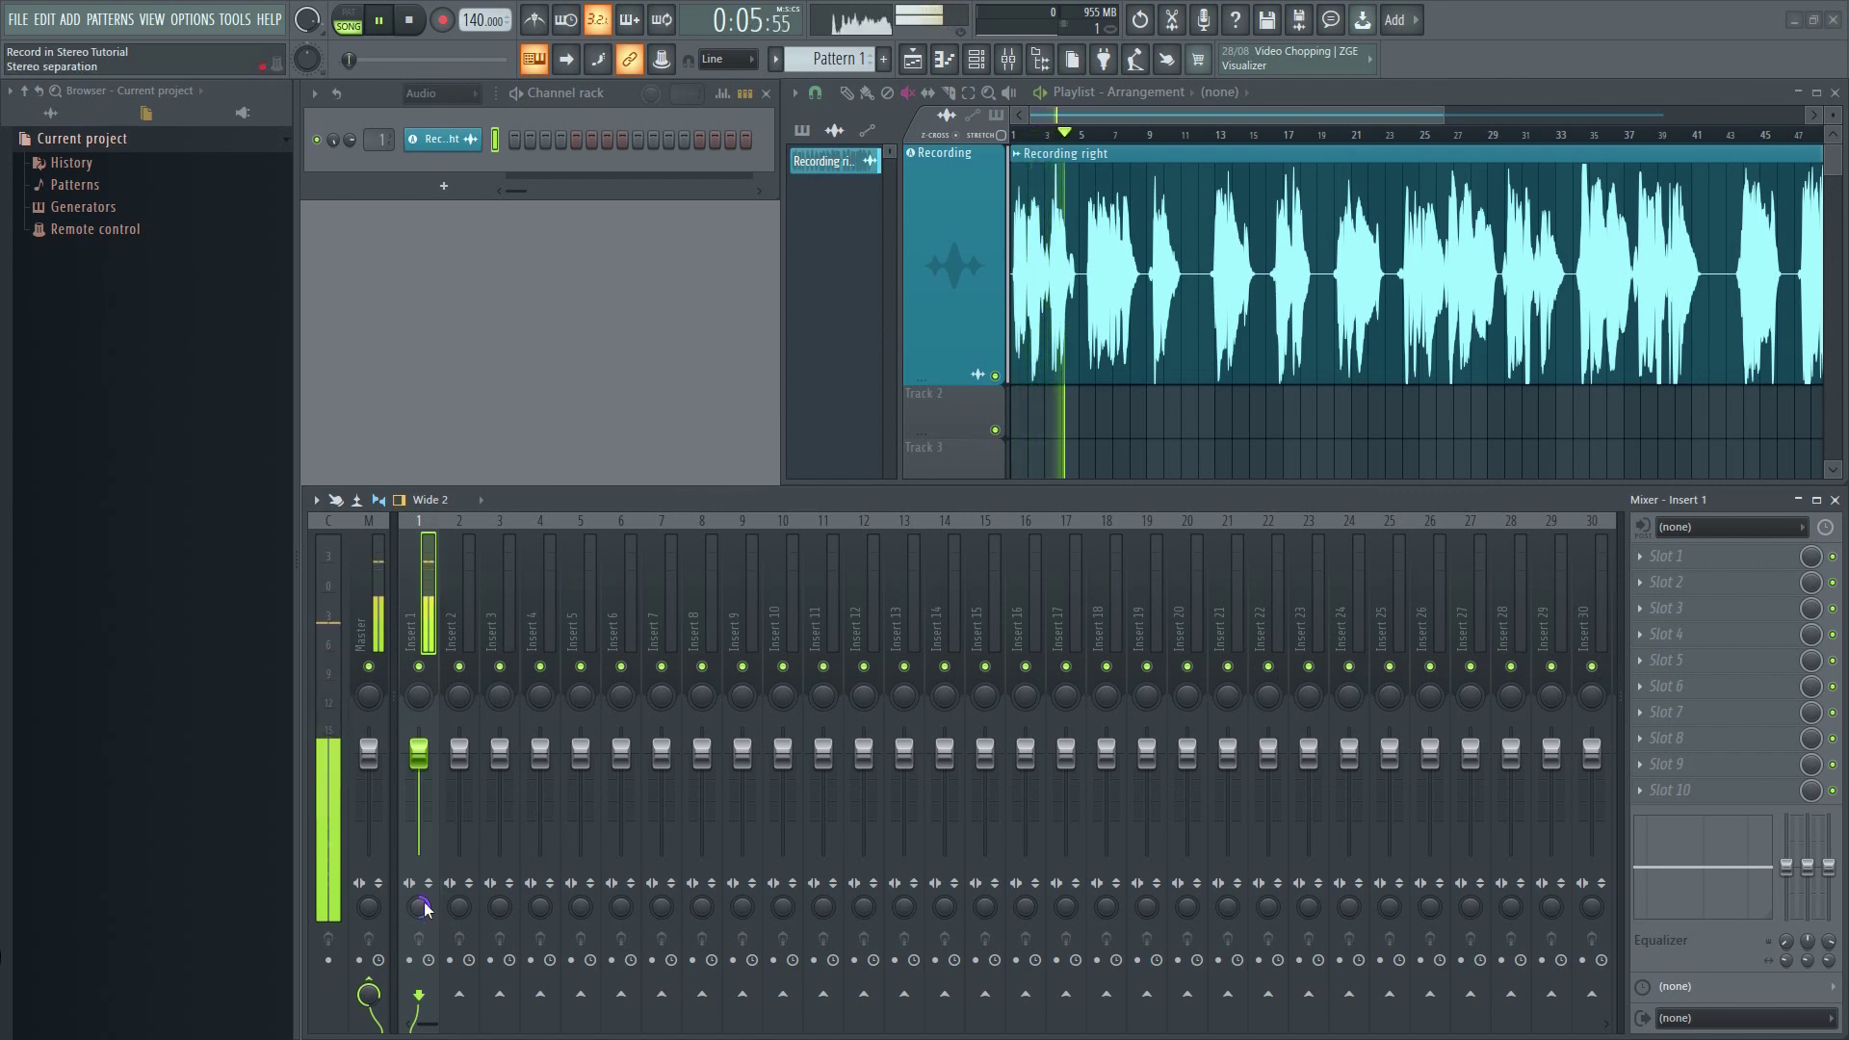
mouse_move(422, 908)
mouse_down()
mouse_move(423, 884)
mouse_move(415, 937)
mouse_up()
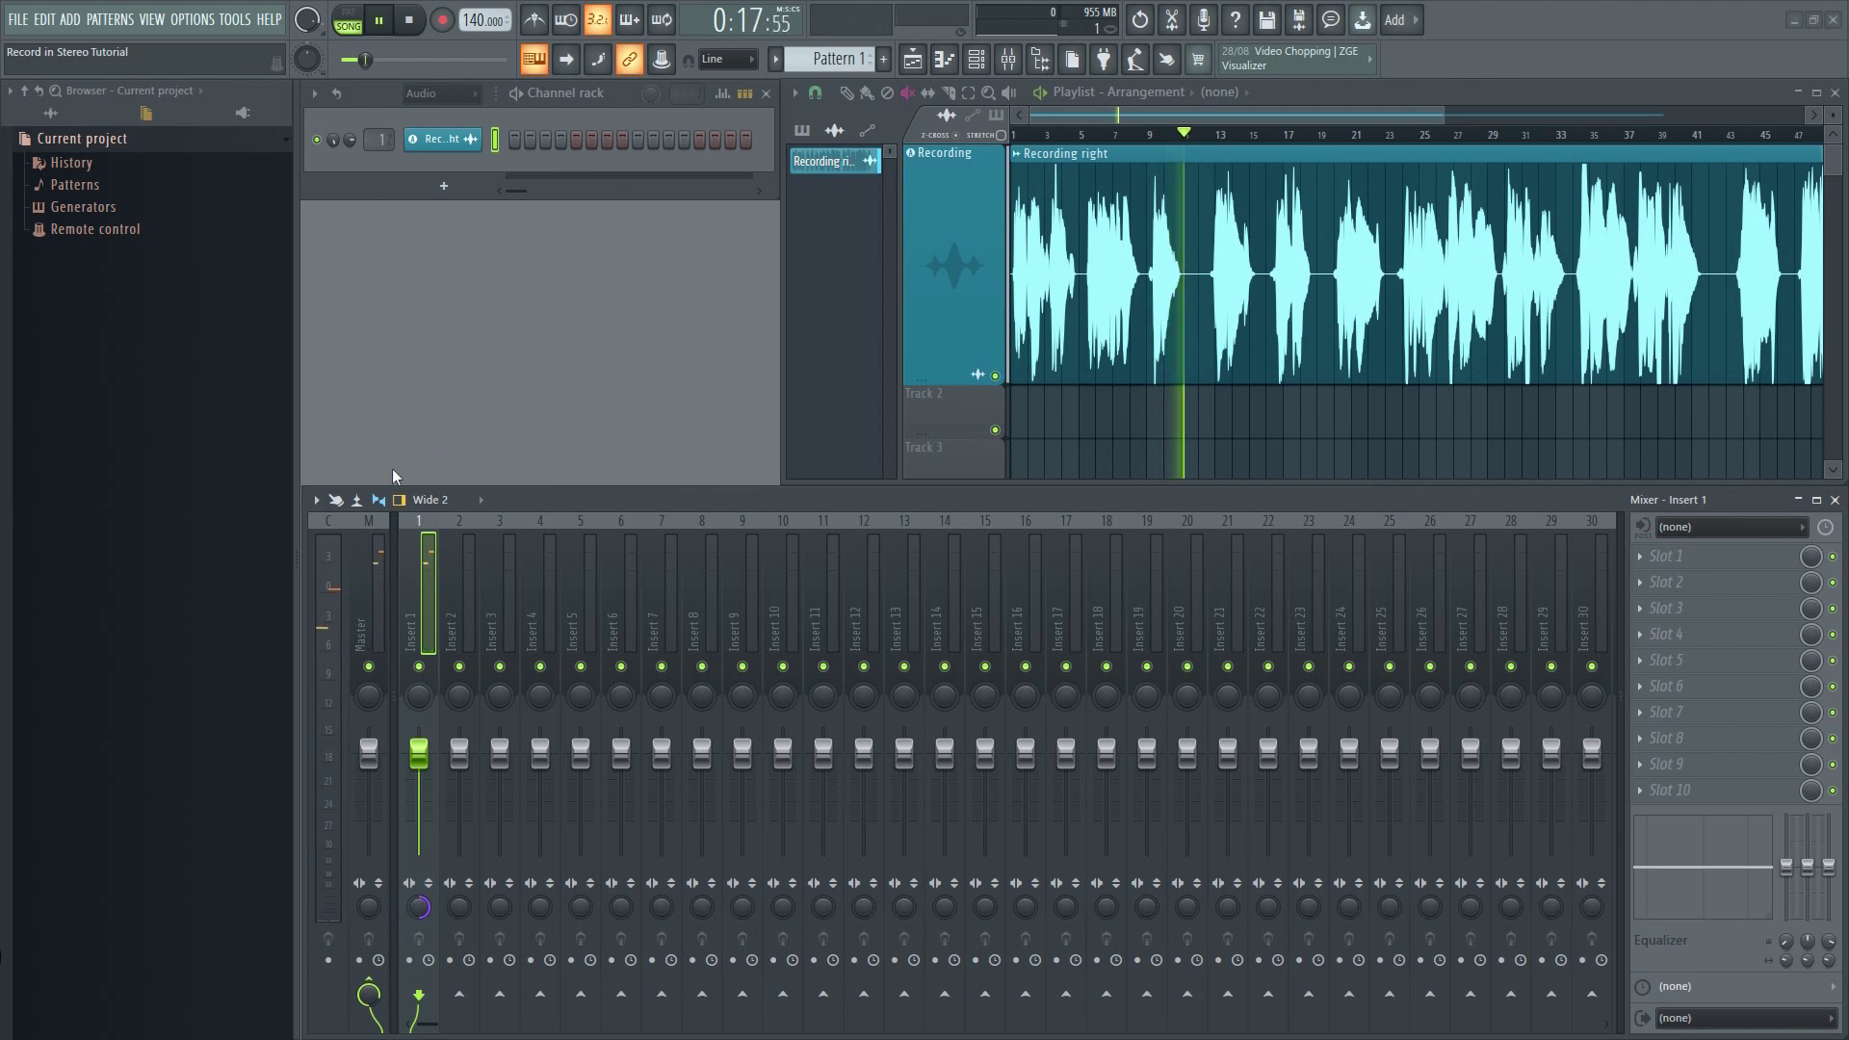
Stop playback and consolidate the Recording track from track start into a new clip
key(space)
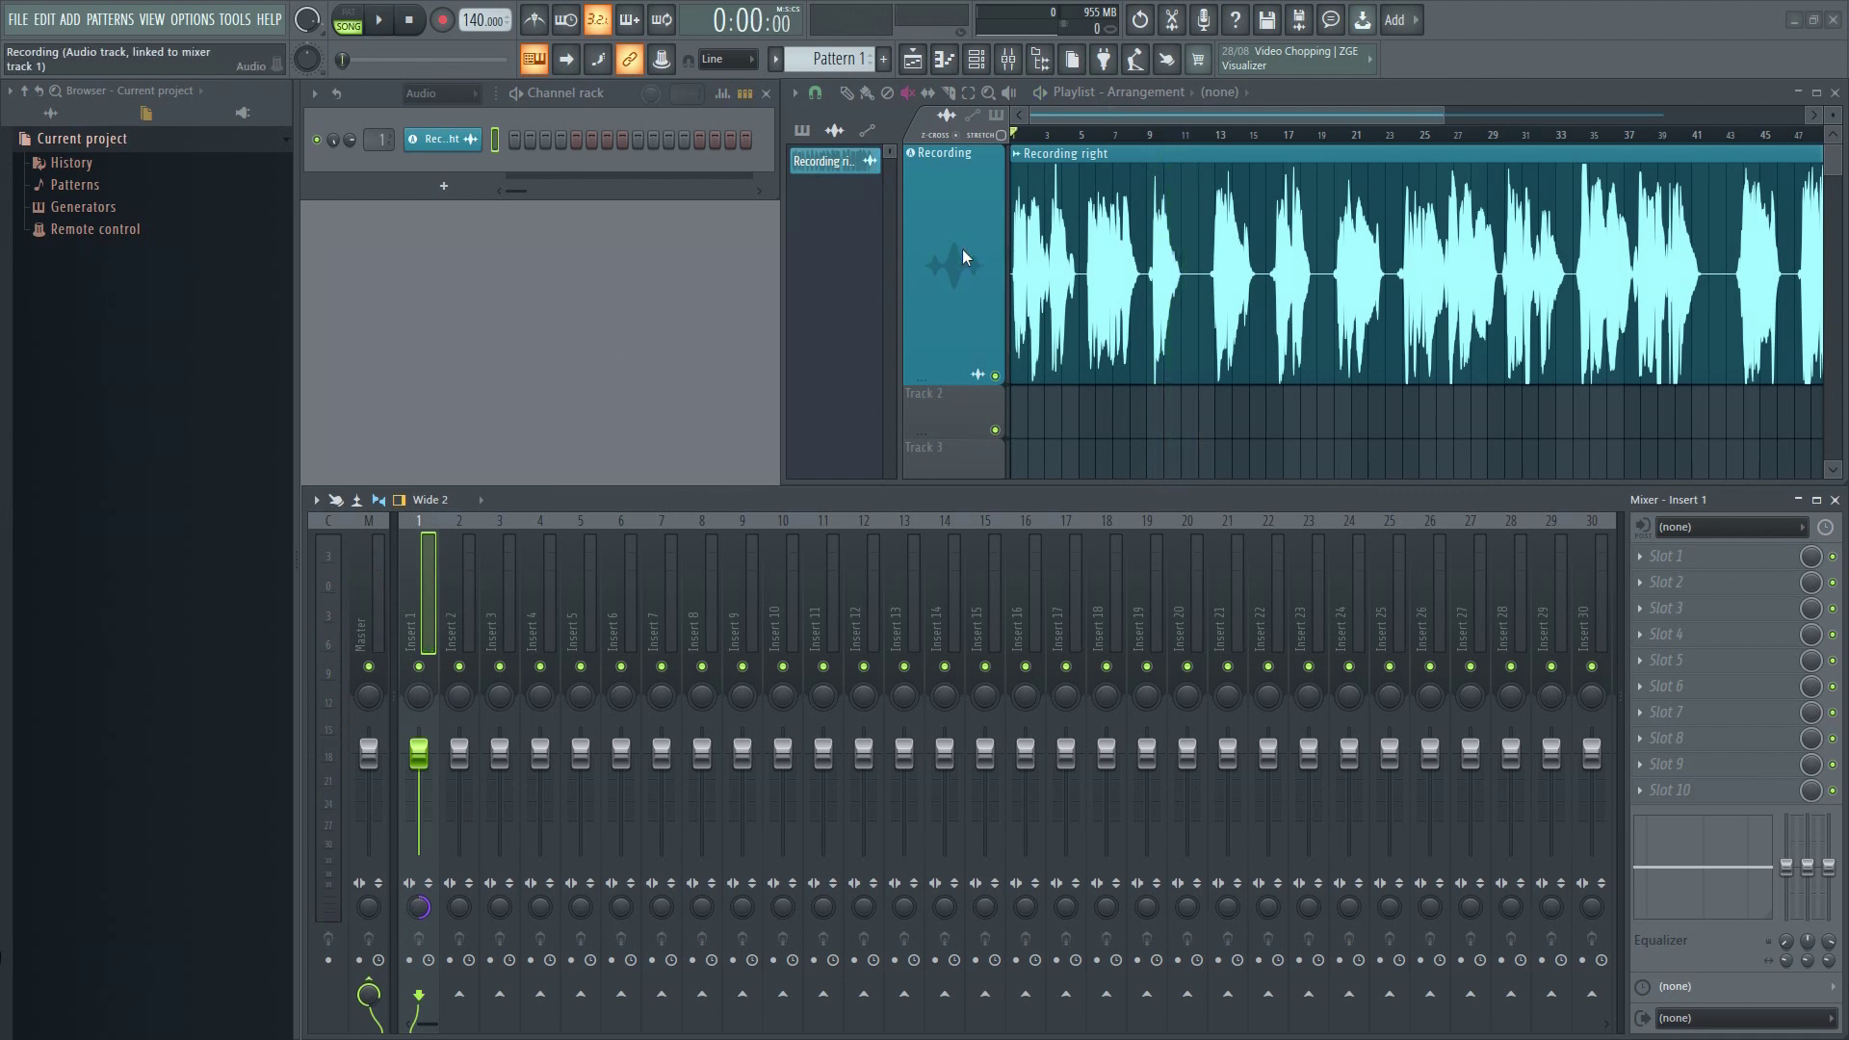
right_click(962, 248)
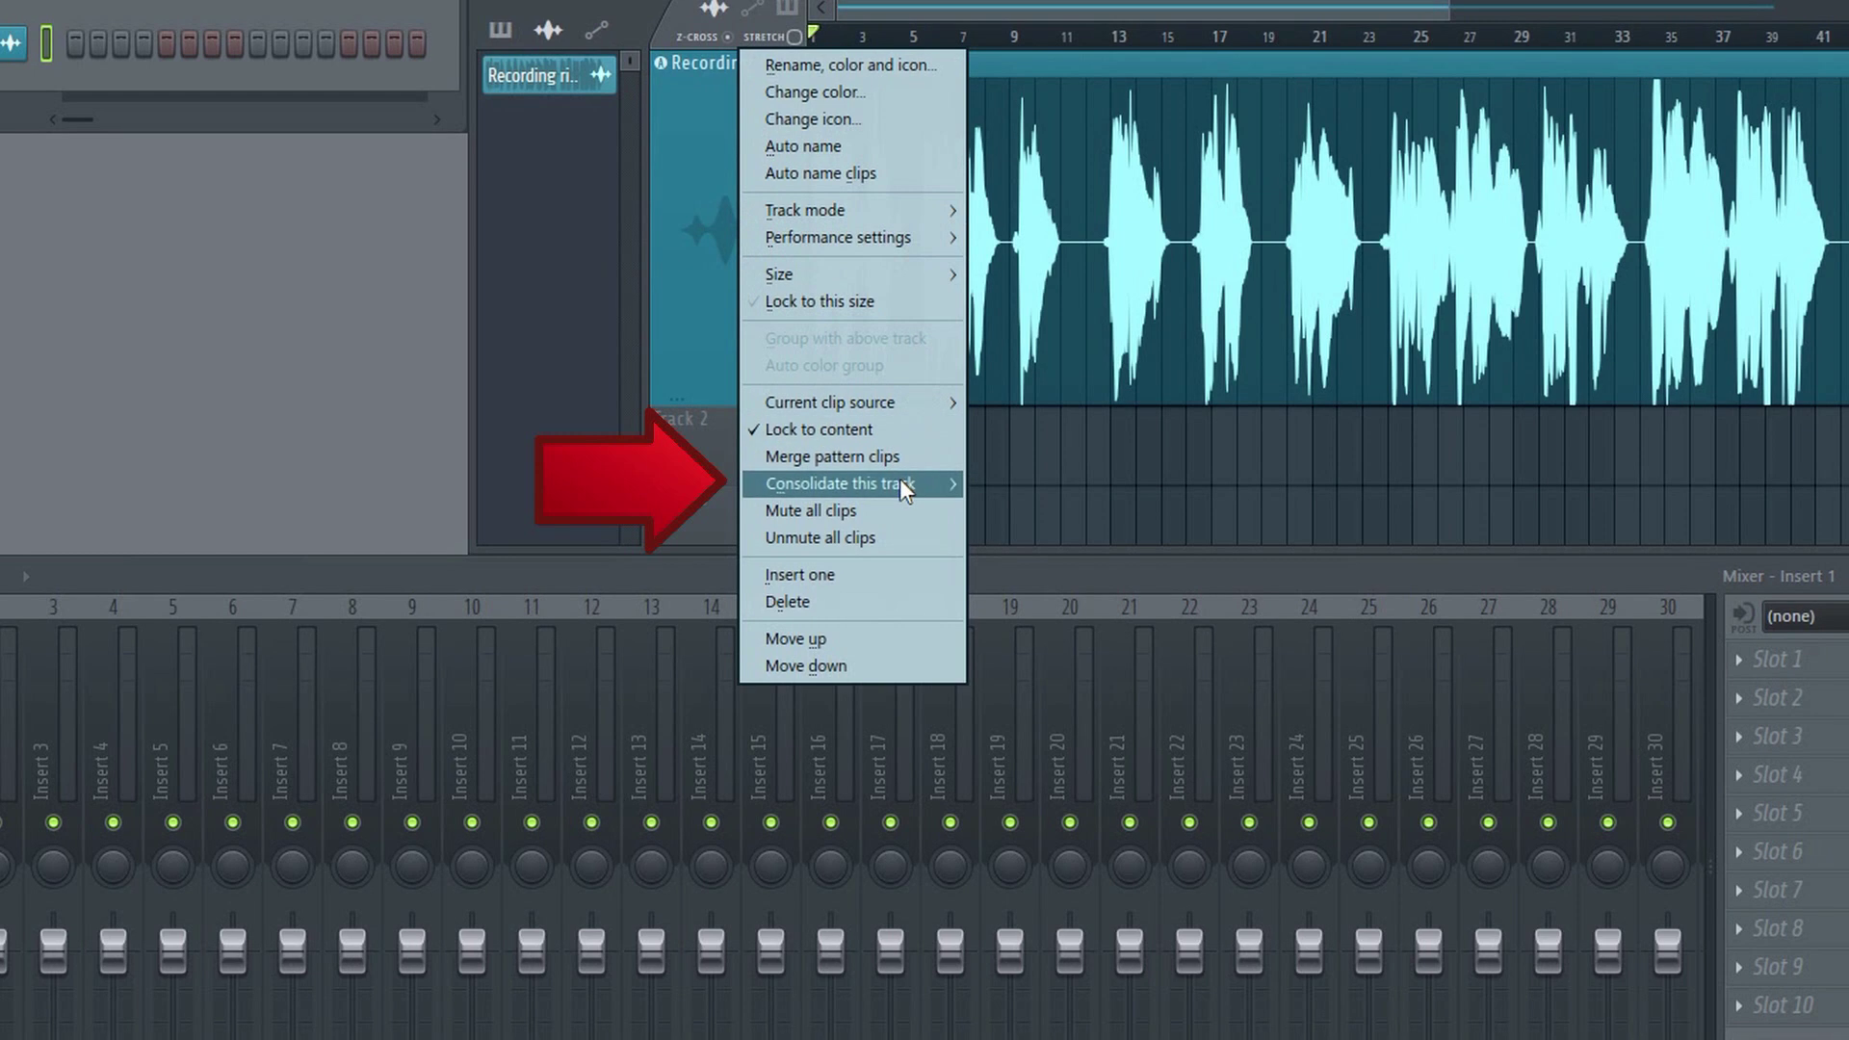
mouse_move(842, 484)
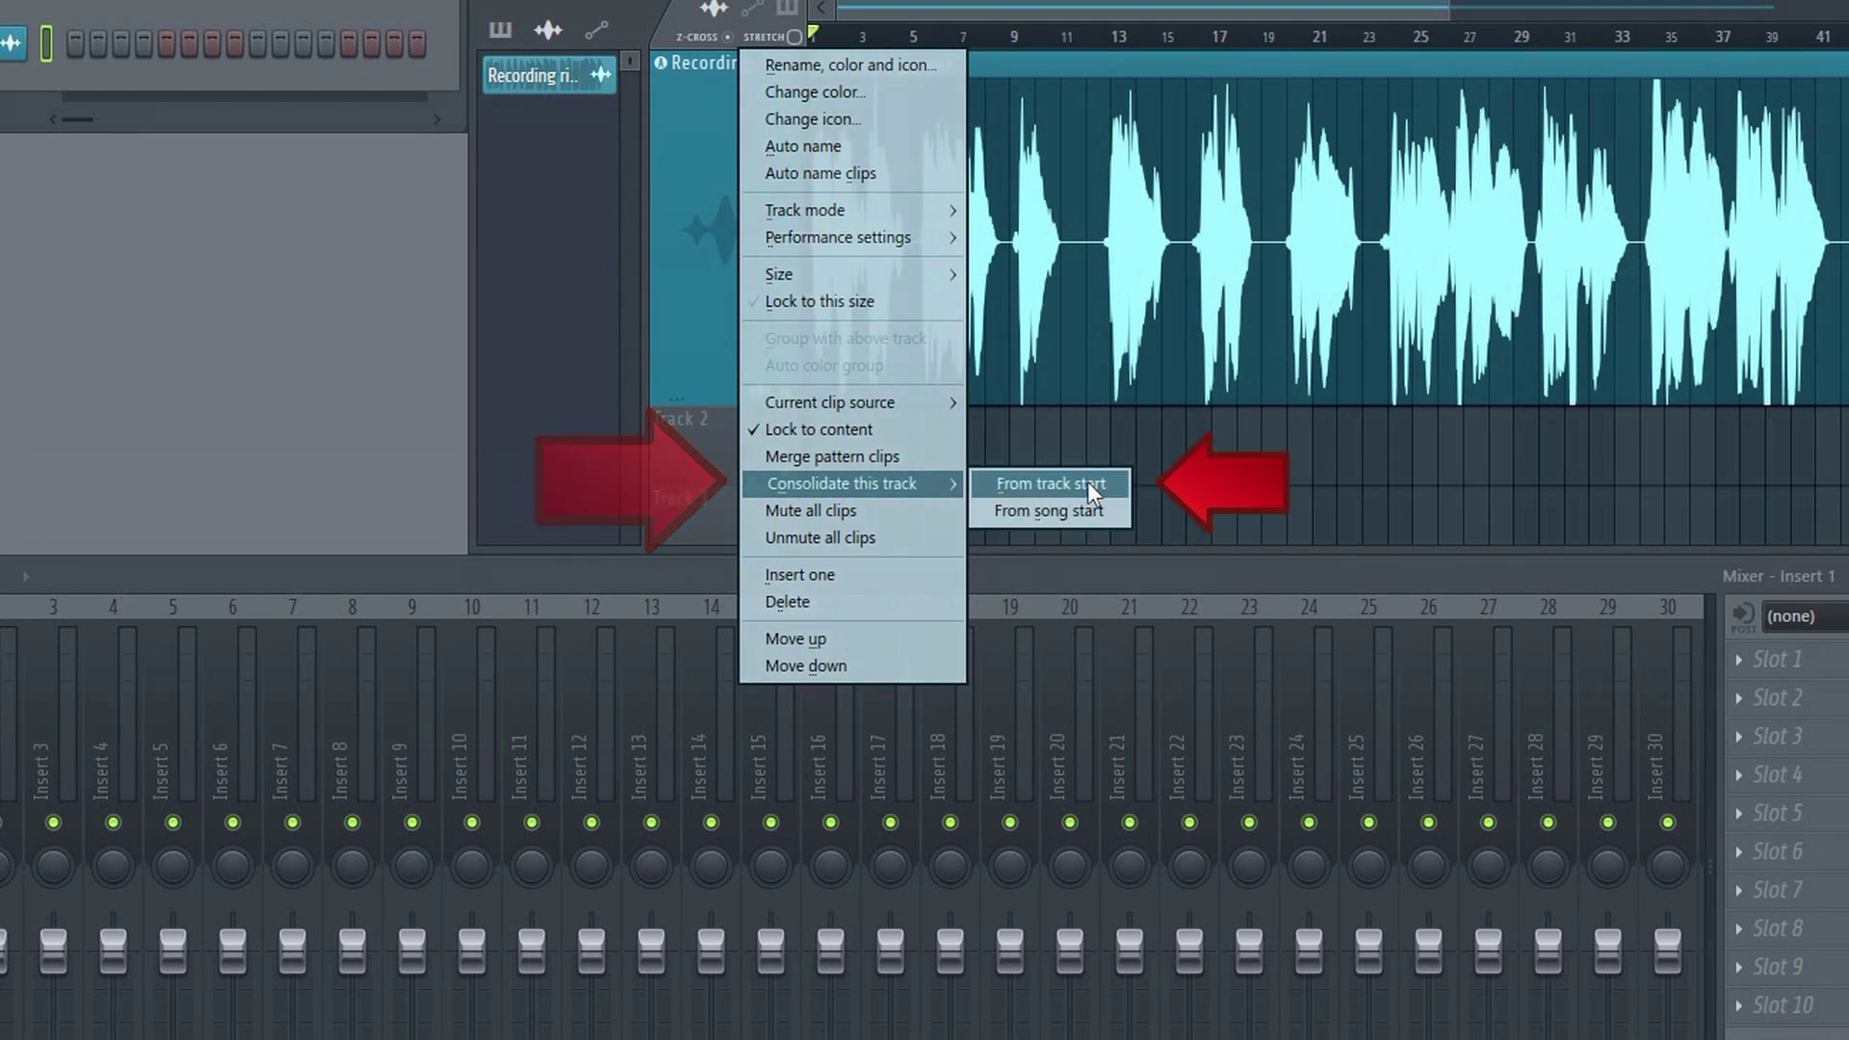
click(1095, 483)
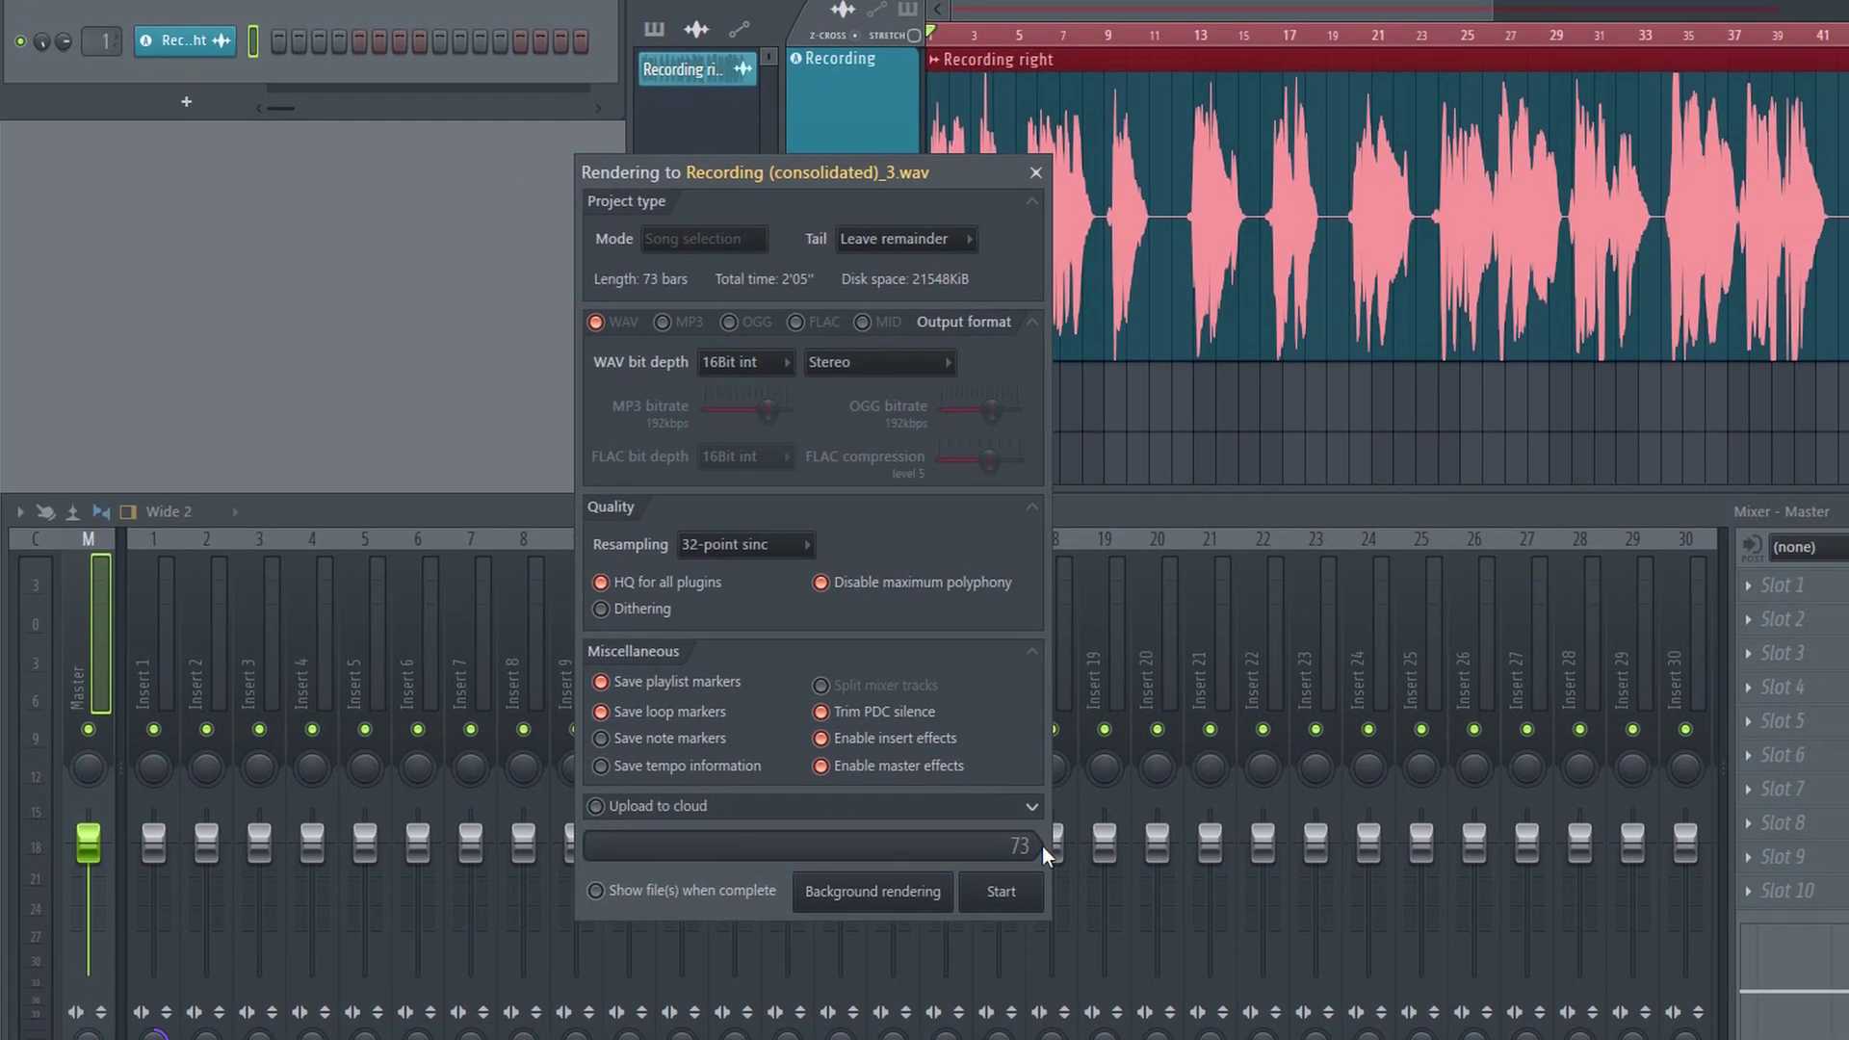
click(1007, 892)
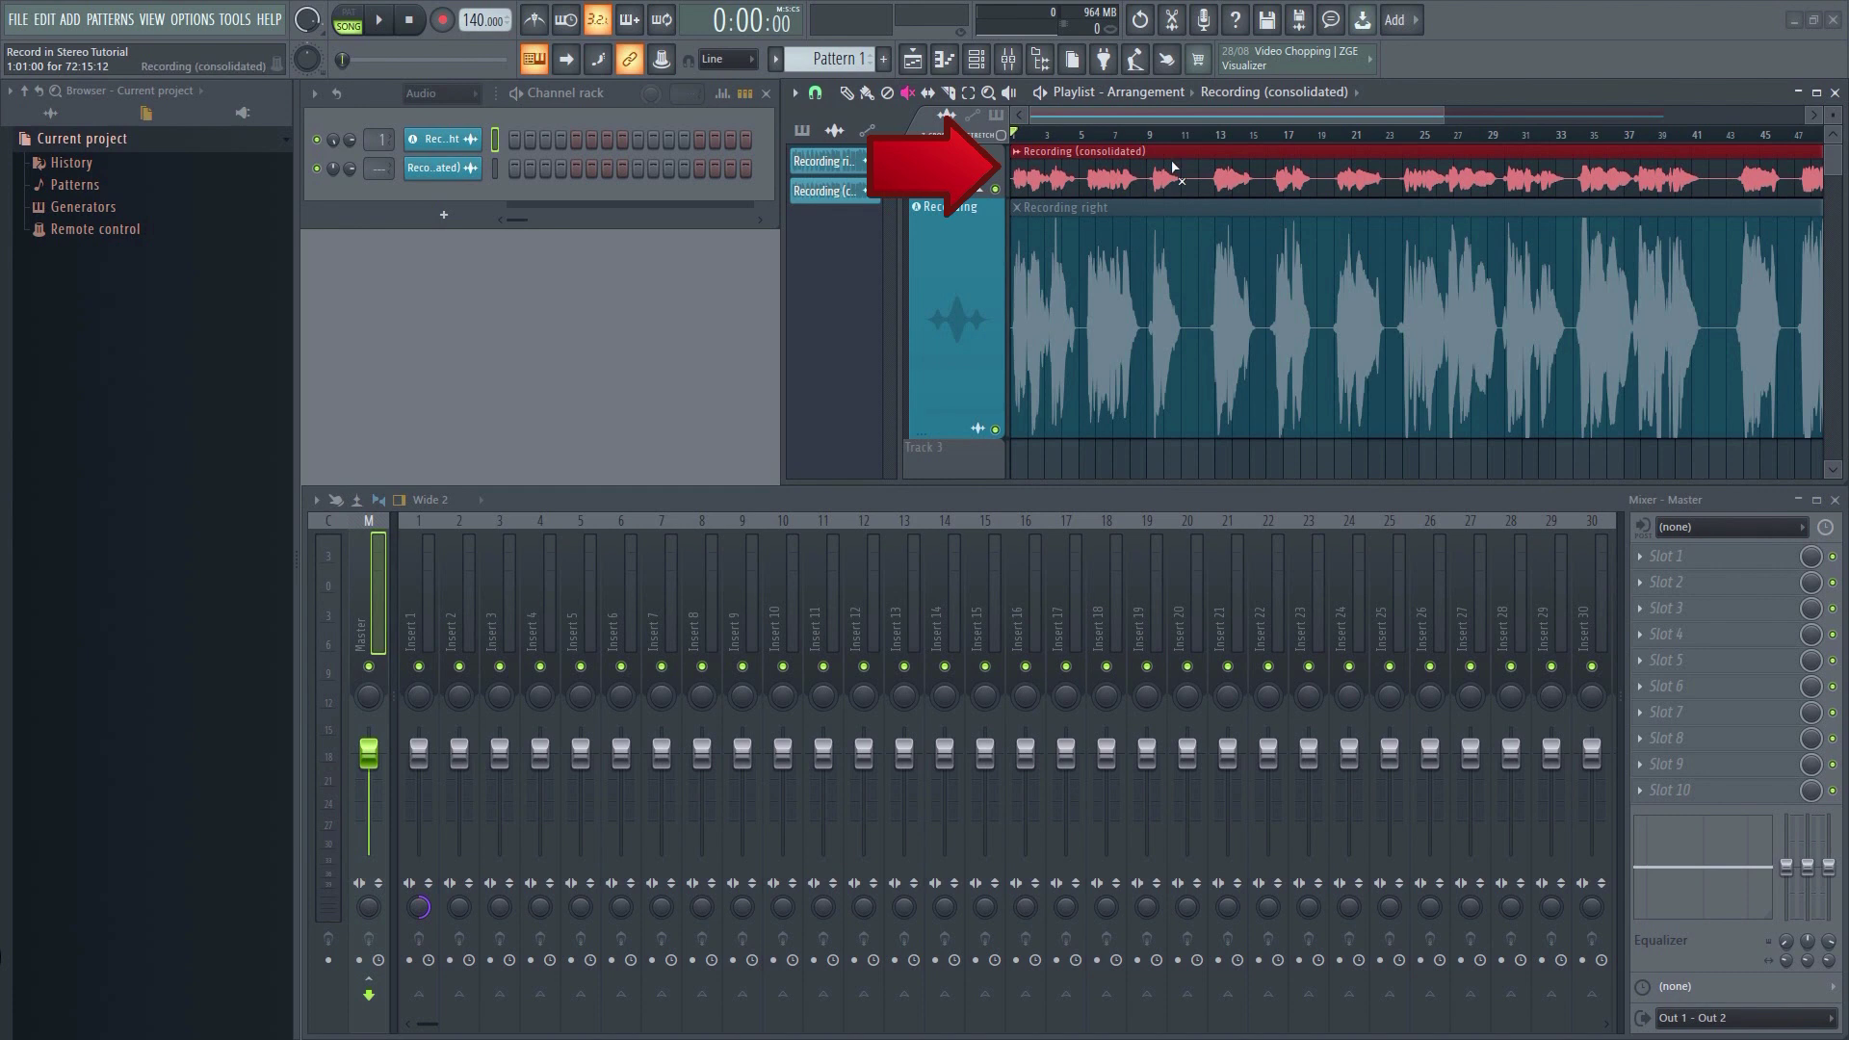
Delete the Recording right clip, play the consolidated clip, and select Insert 1 and Master
right_click(1125, 322)
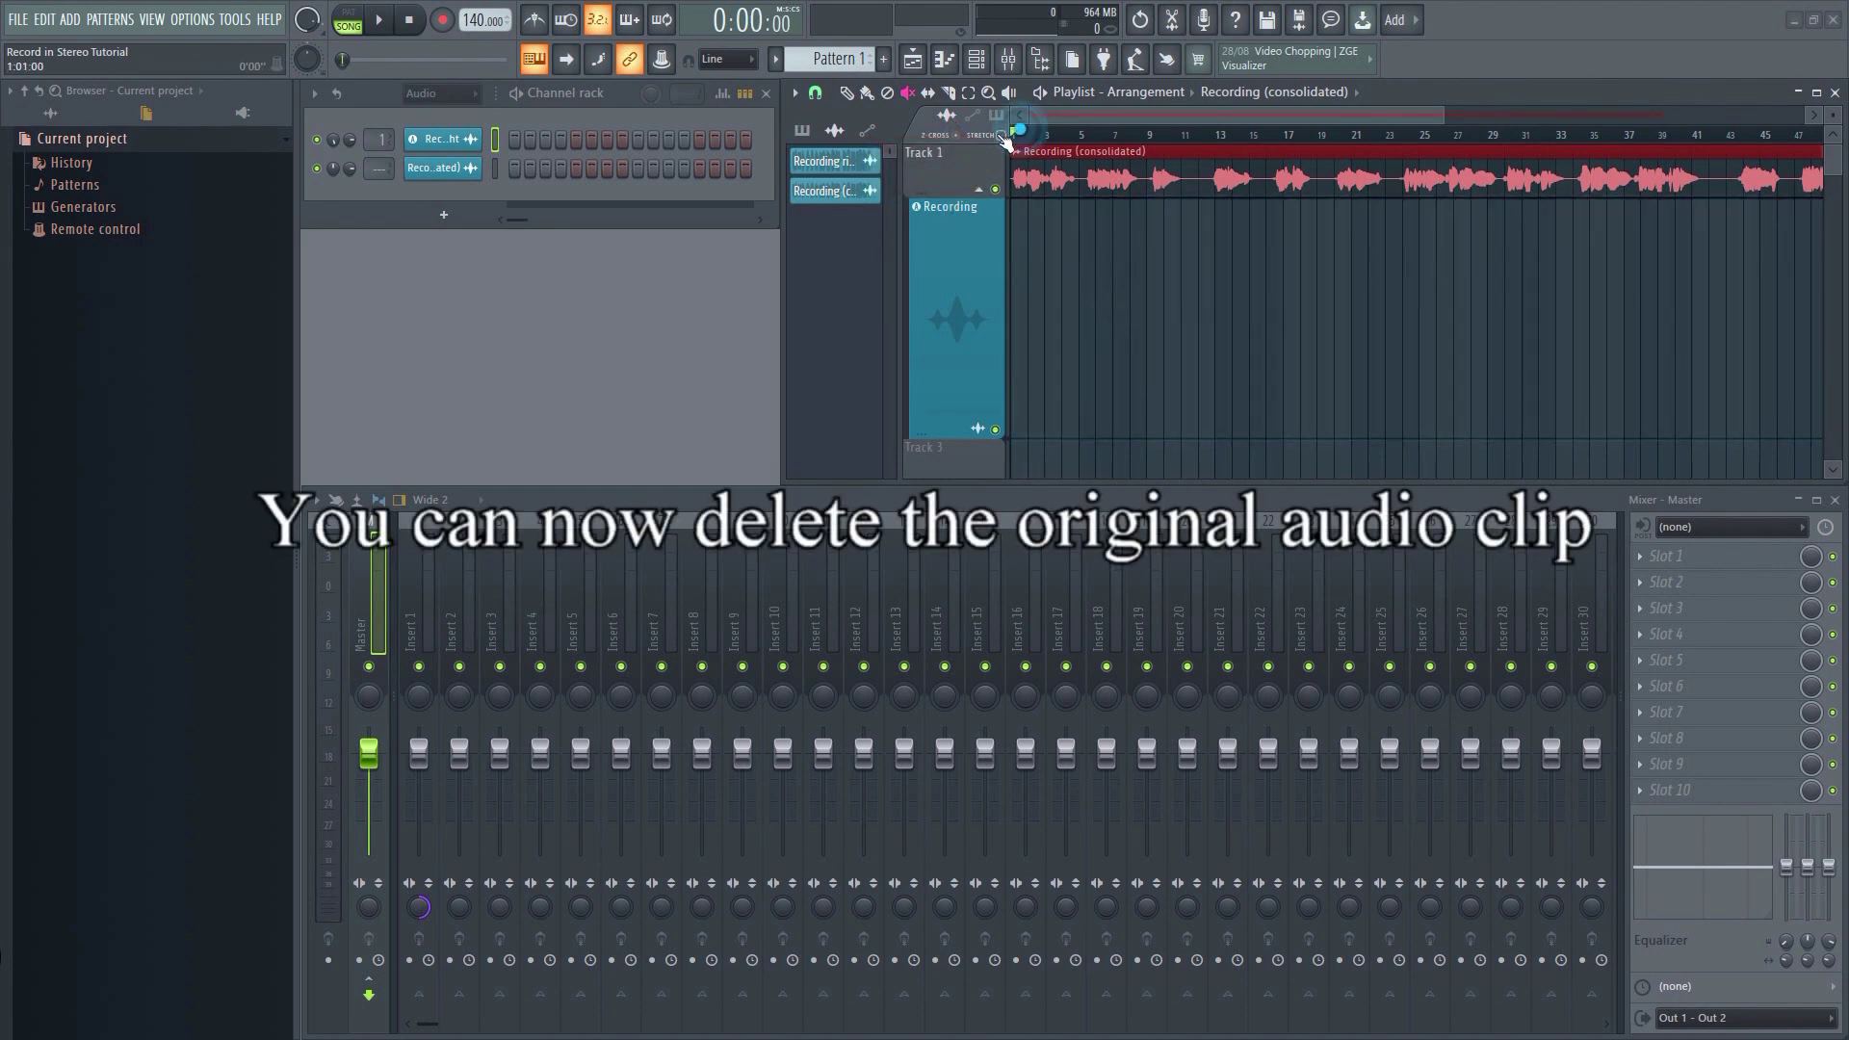
key(space)
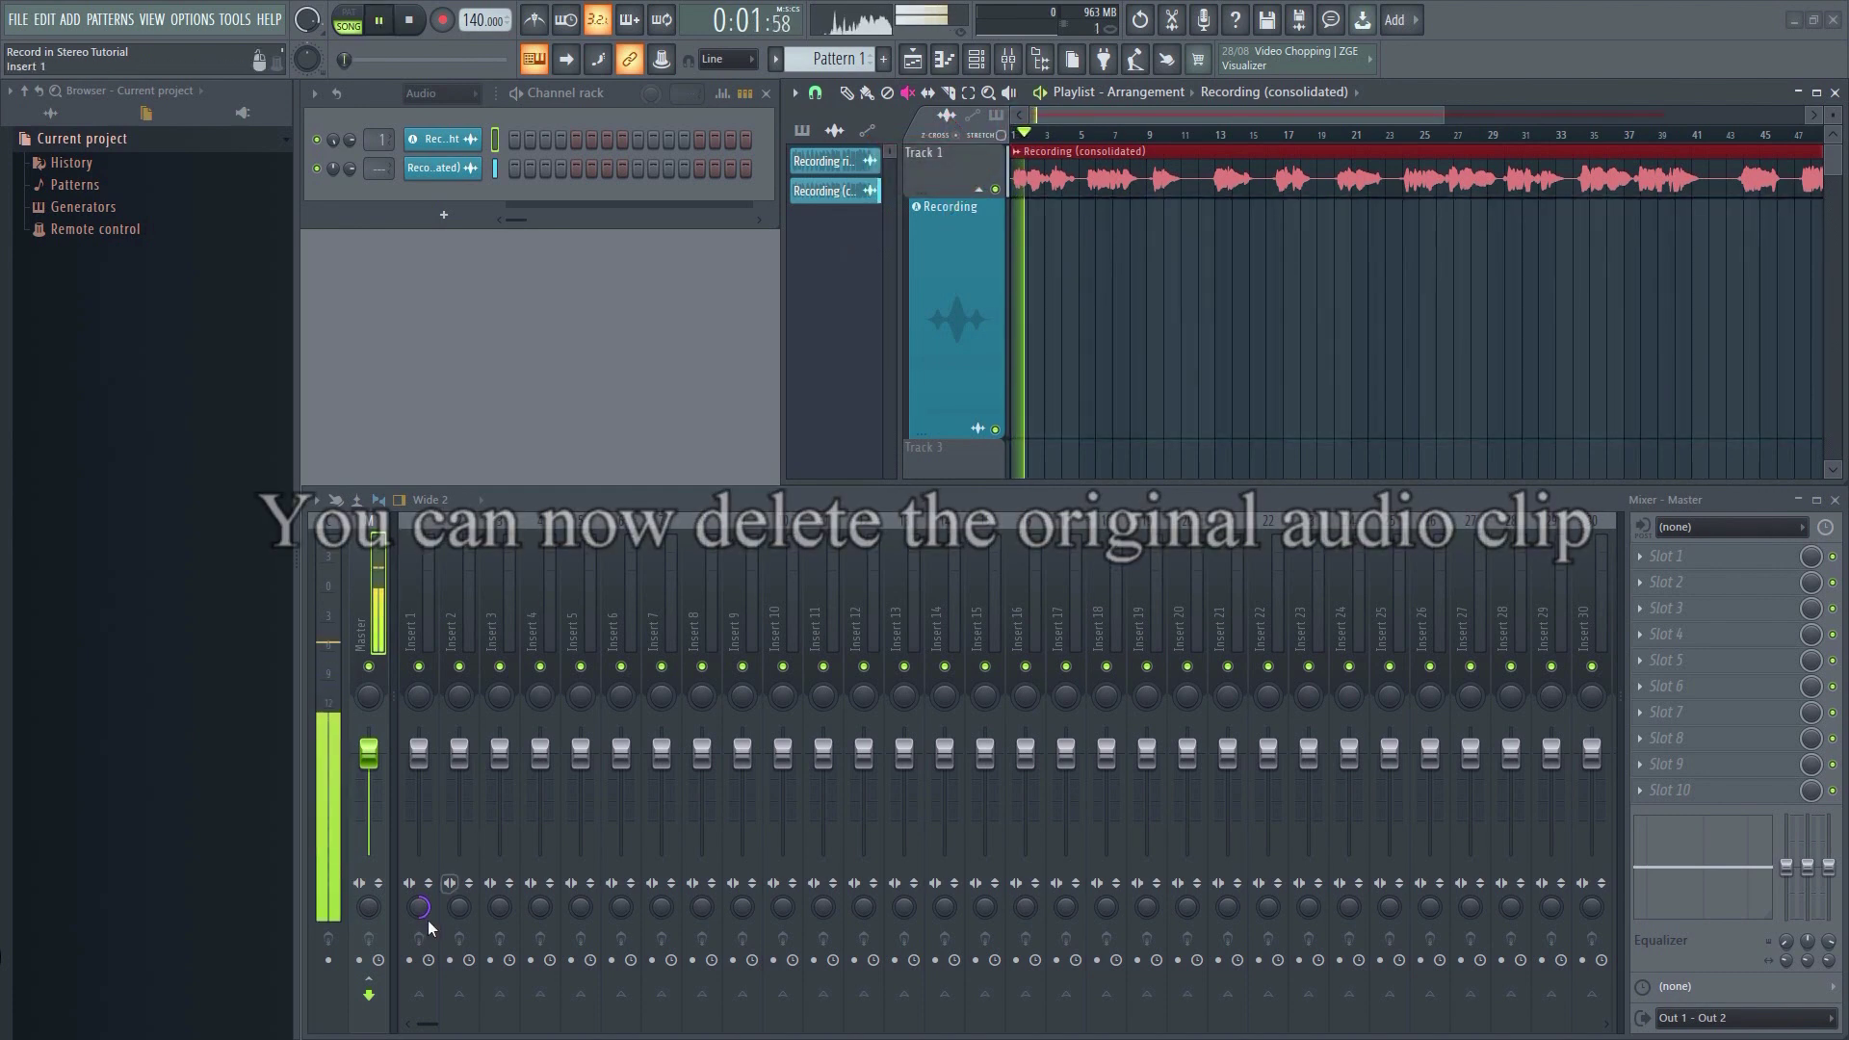
click(419, 908)
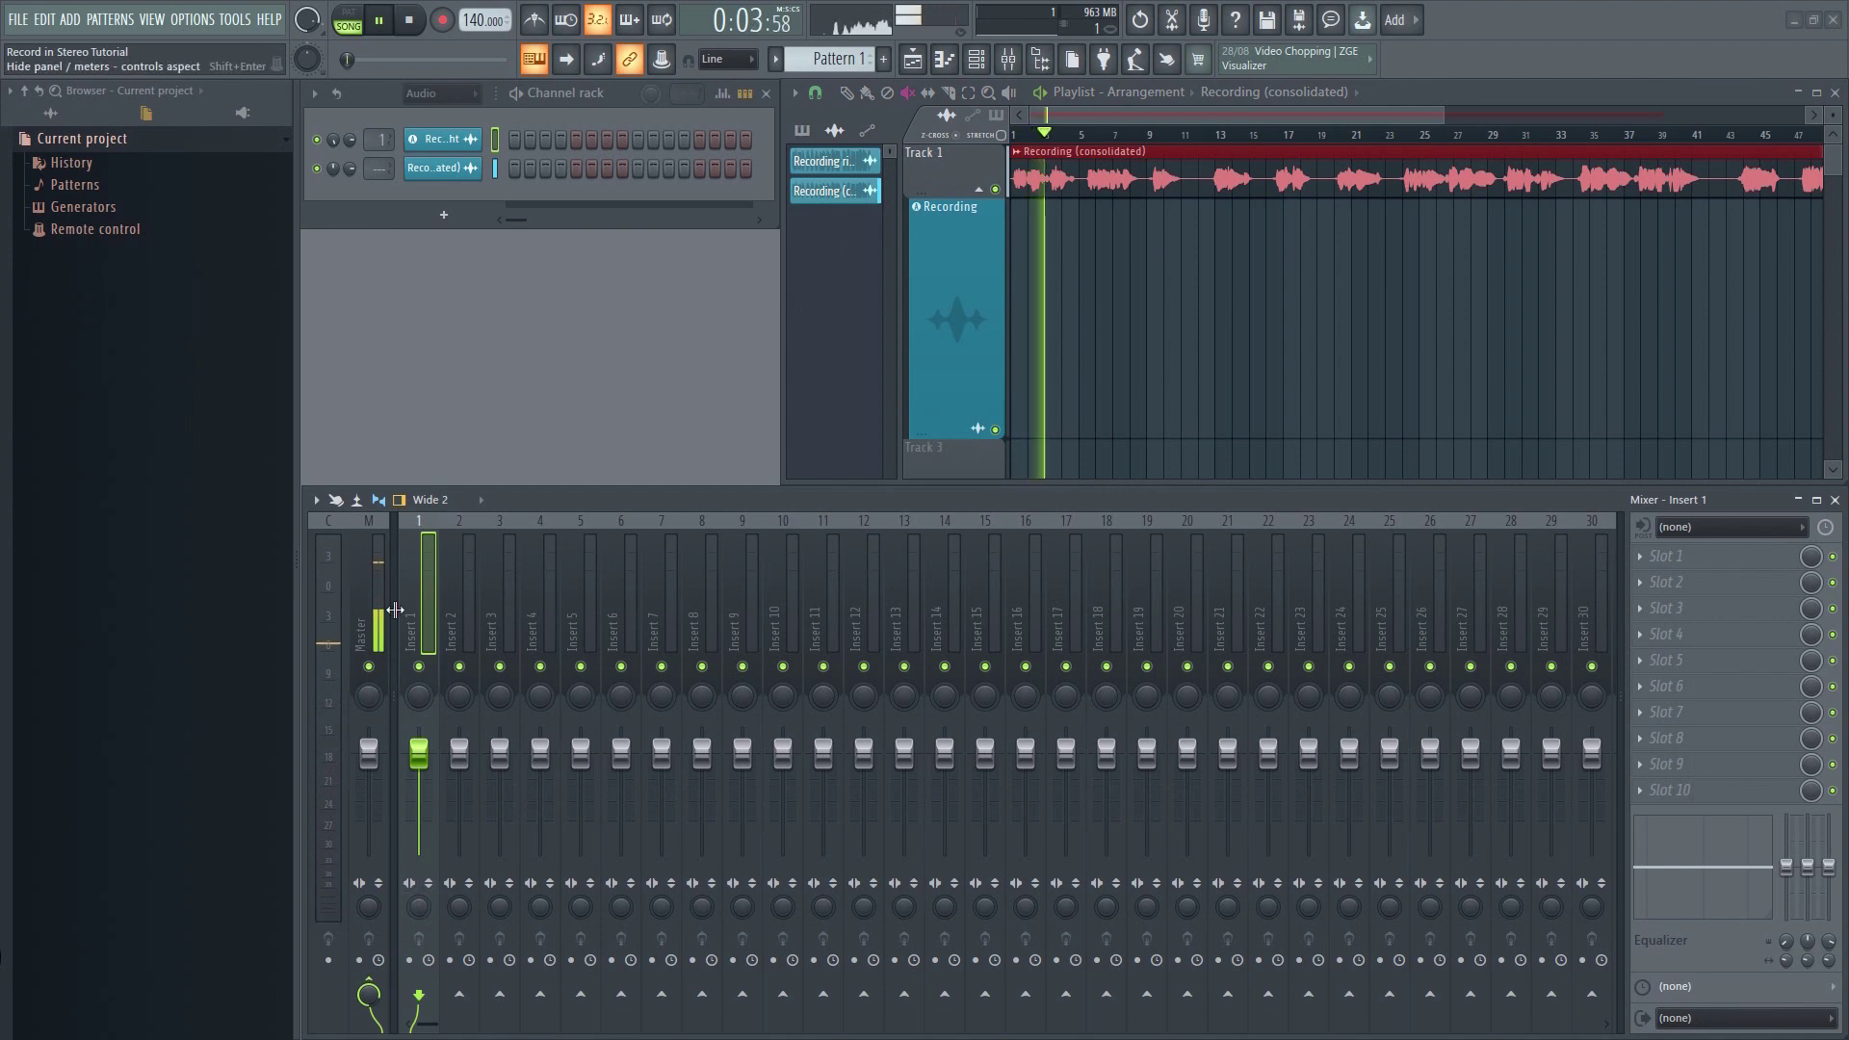
click(368, 591)
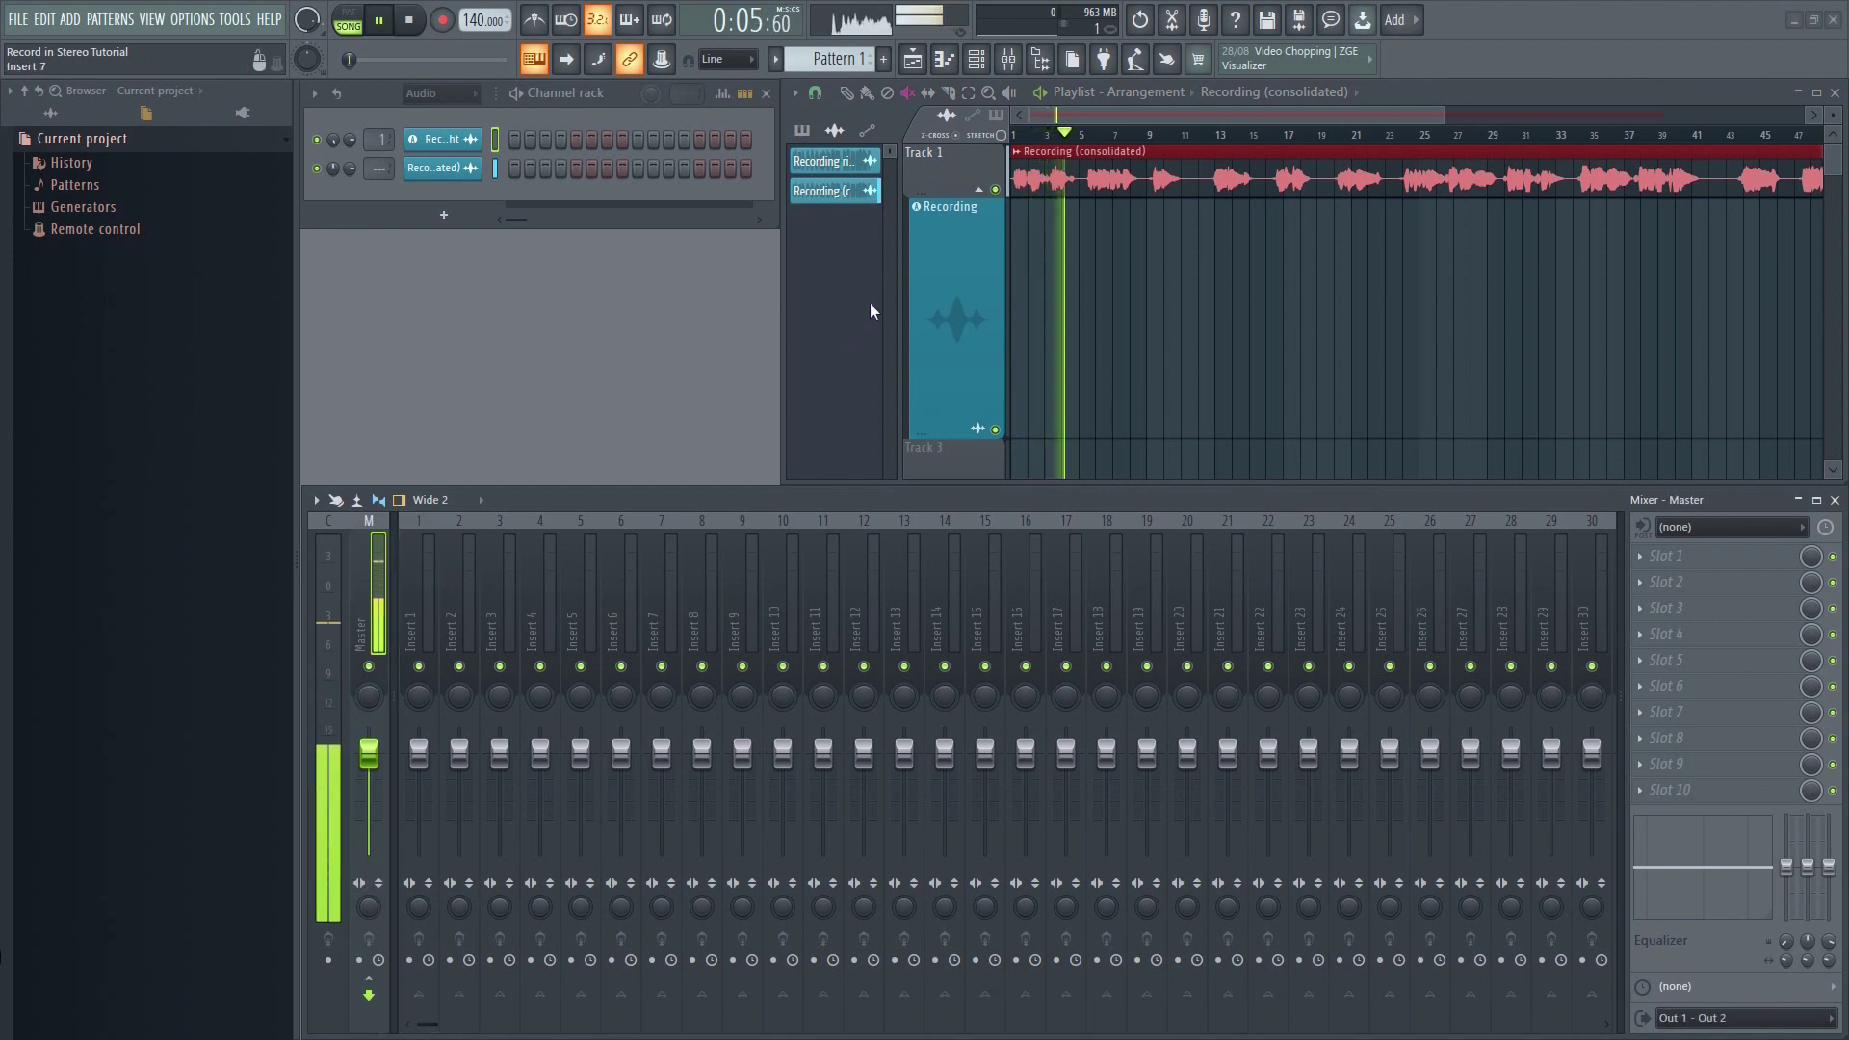